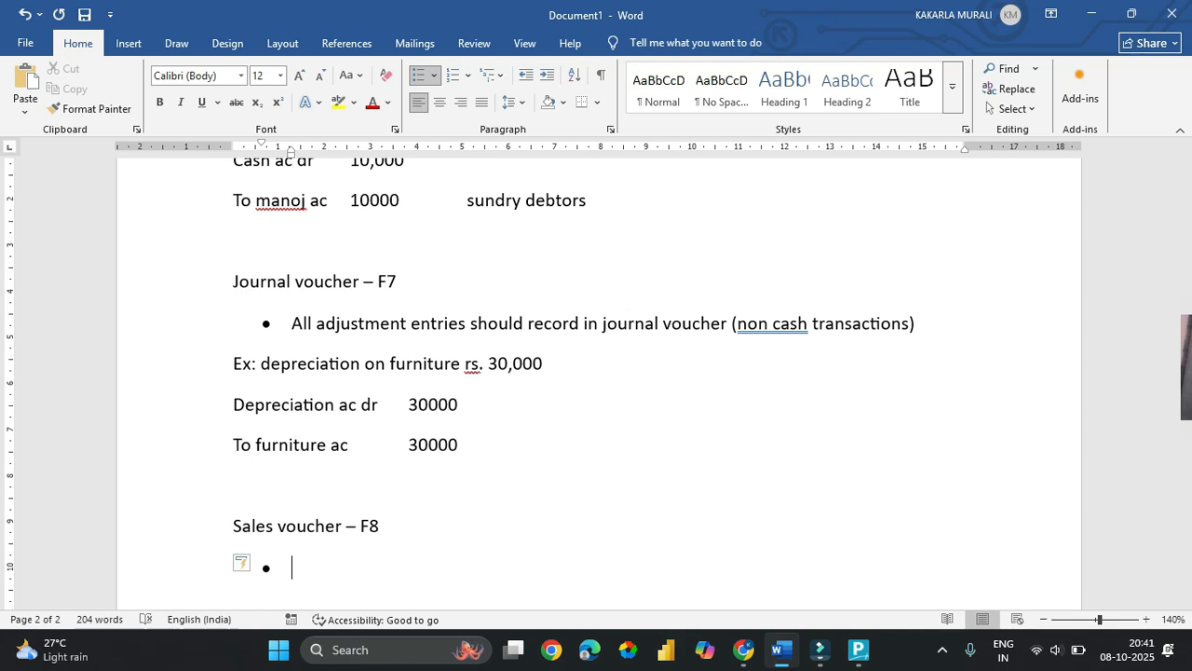
Write the bullet "All sales should record in sales voucher." under the Sales voucher – F8 heading and end the bulleted list.
type("All sales sho")
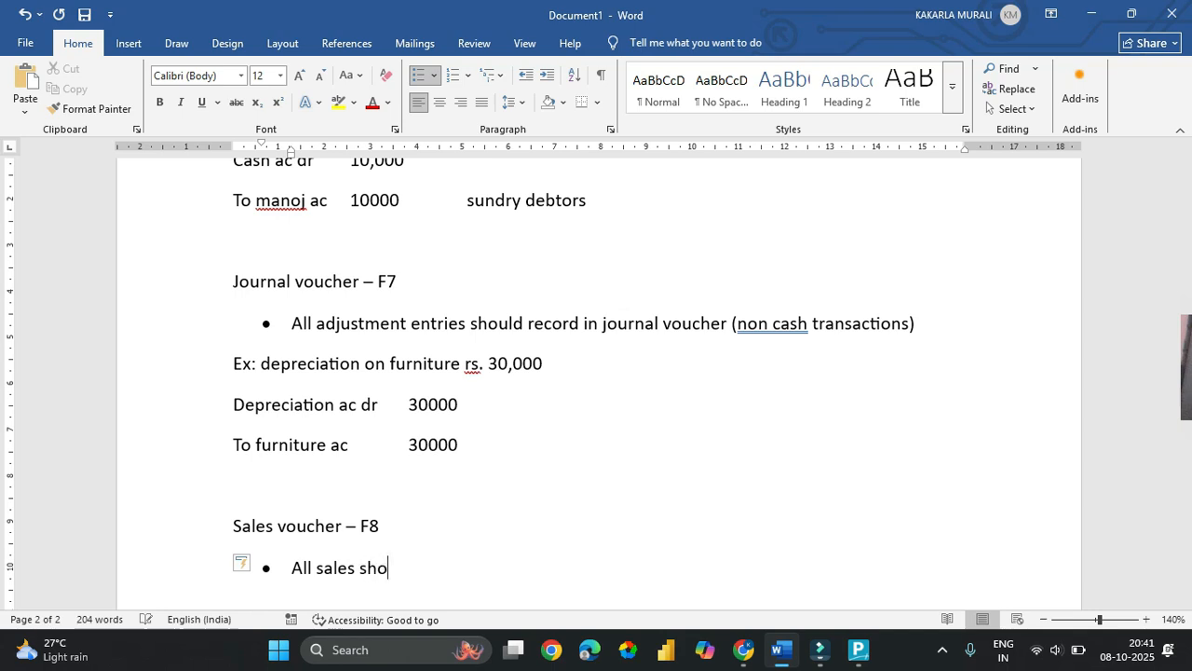
type("uld record in p")
key("BackSpace")
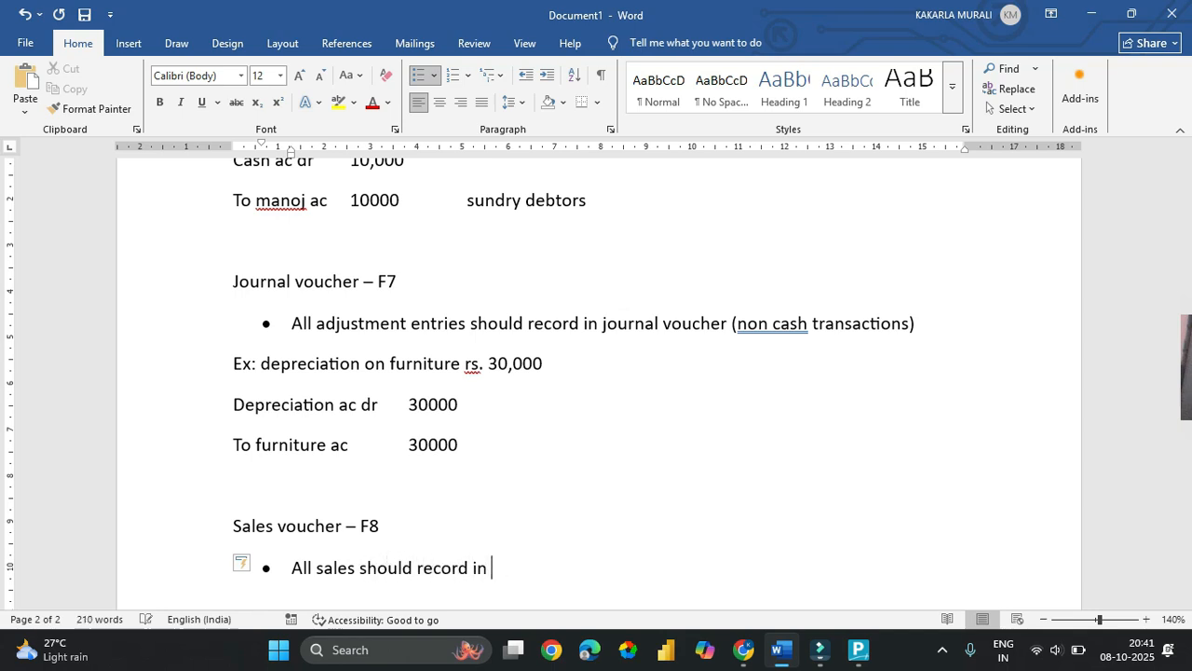
type("sales voucher.")
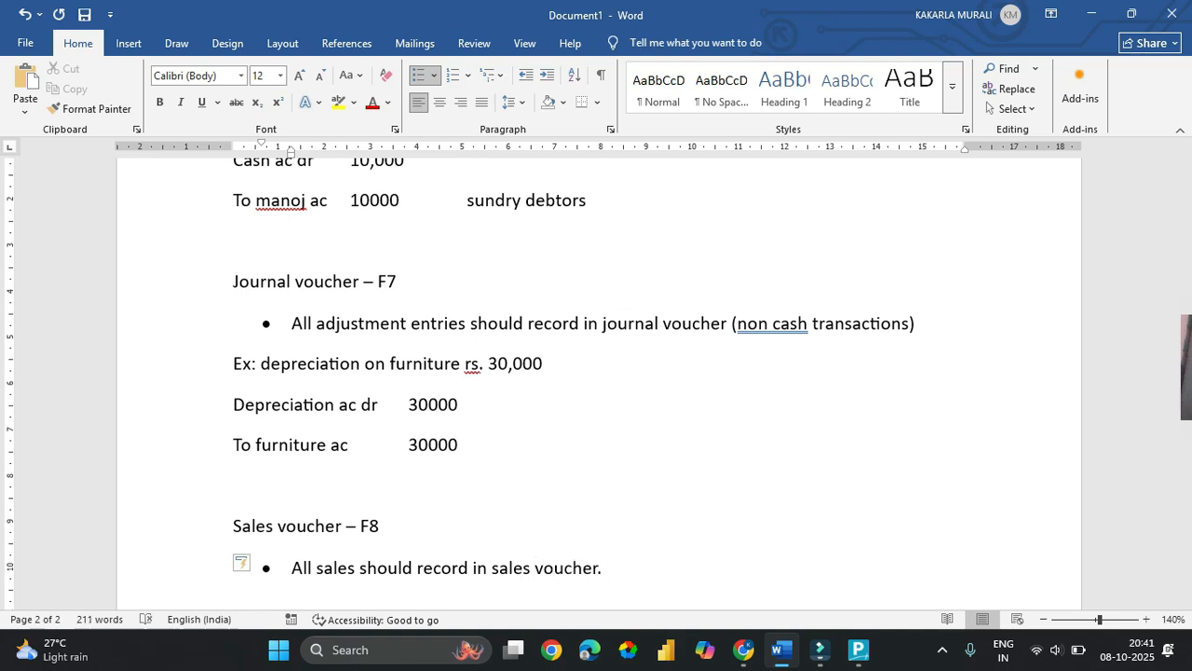
key("Return")
key("Return")
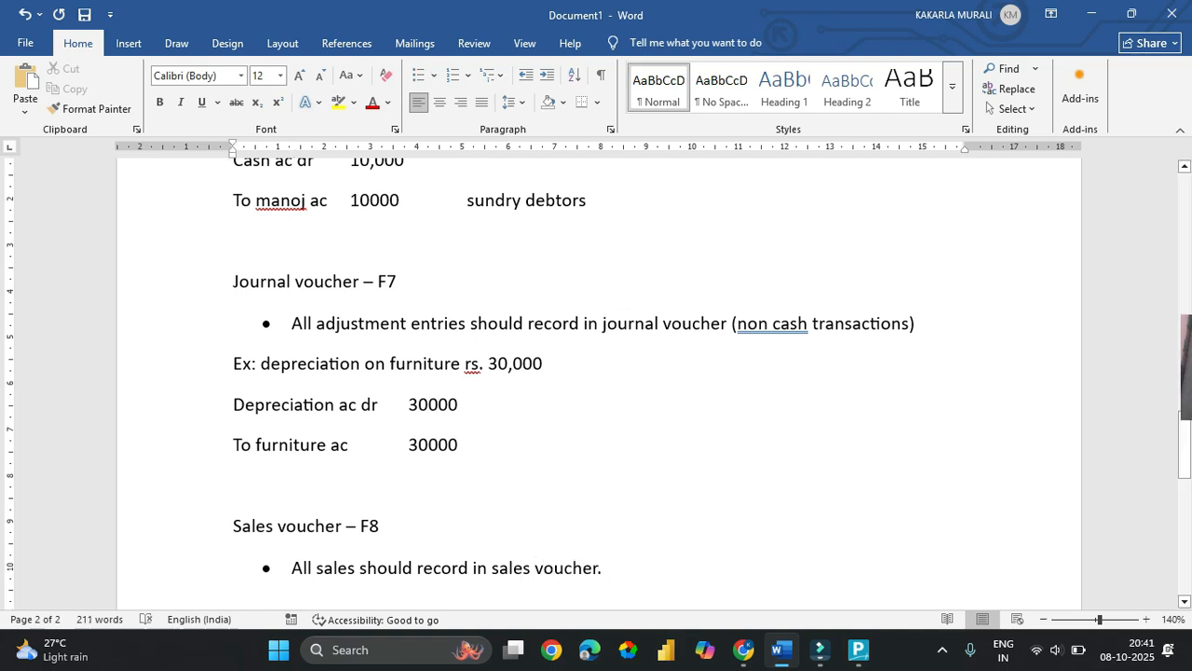
Add the example line "Ex: goods sold by cash rs. 10,000" below the sales voucher bullet.
scroll(596, 382, "down", 5)
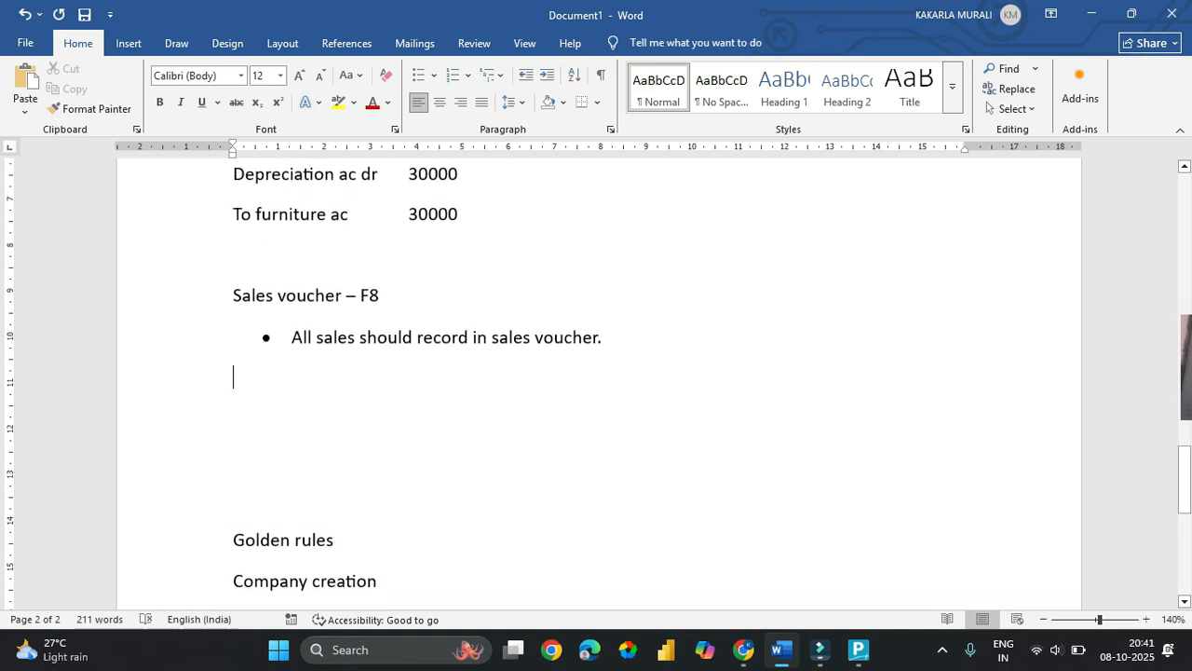
type("ex:")
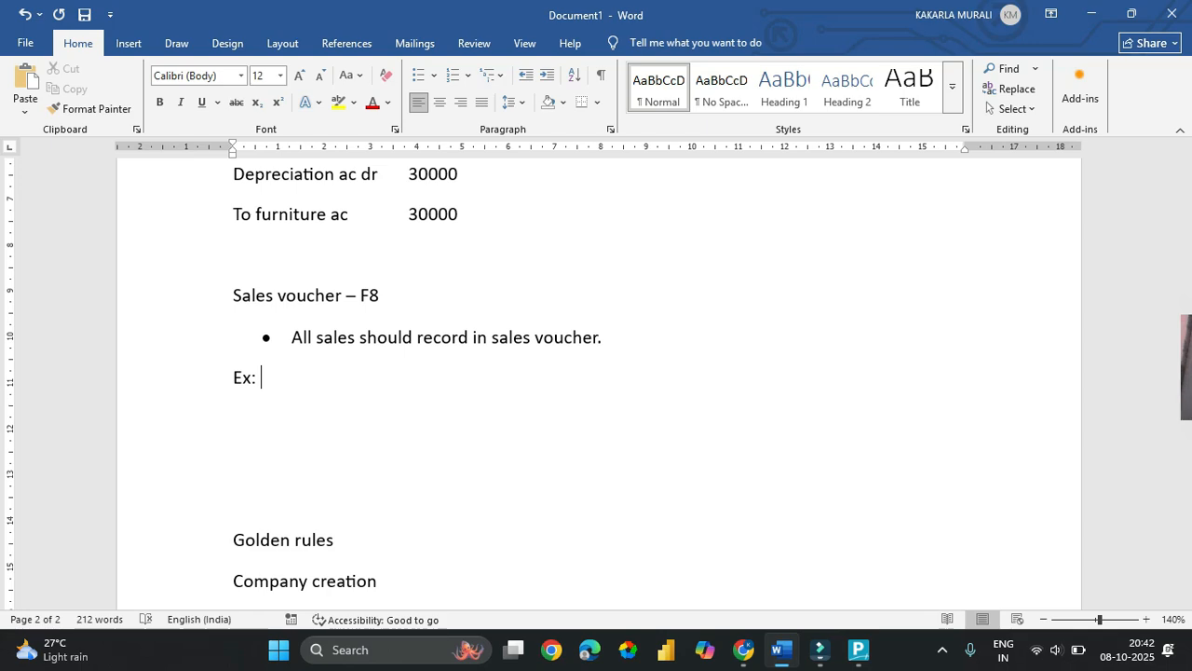
key("alt+Tab")
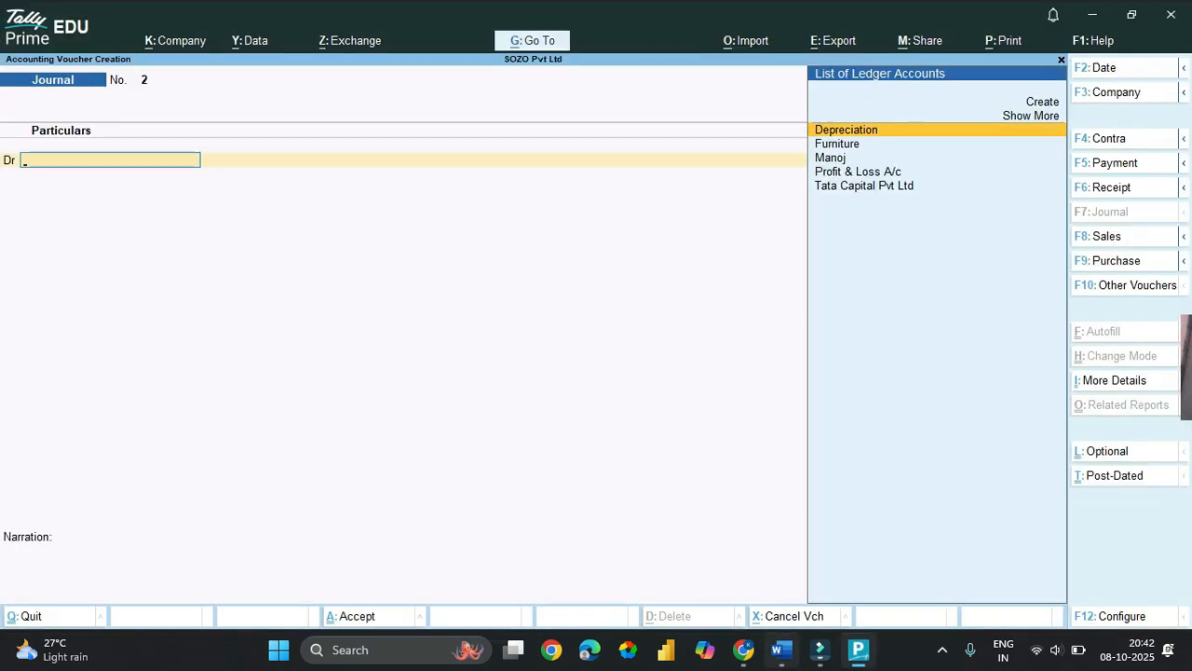
left_click(780, 649)
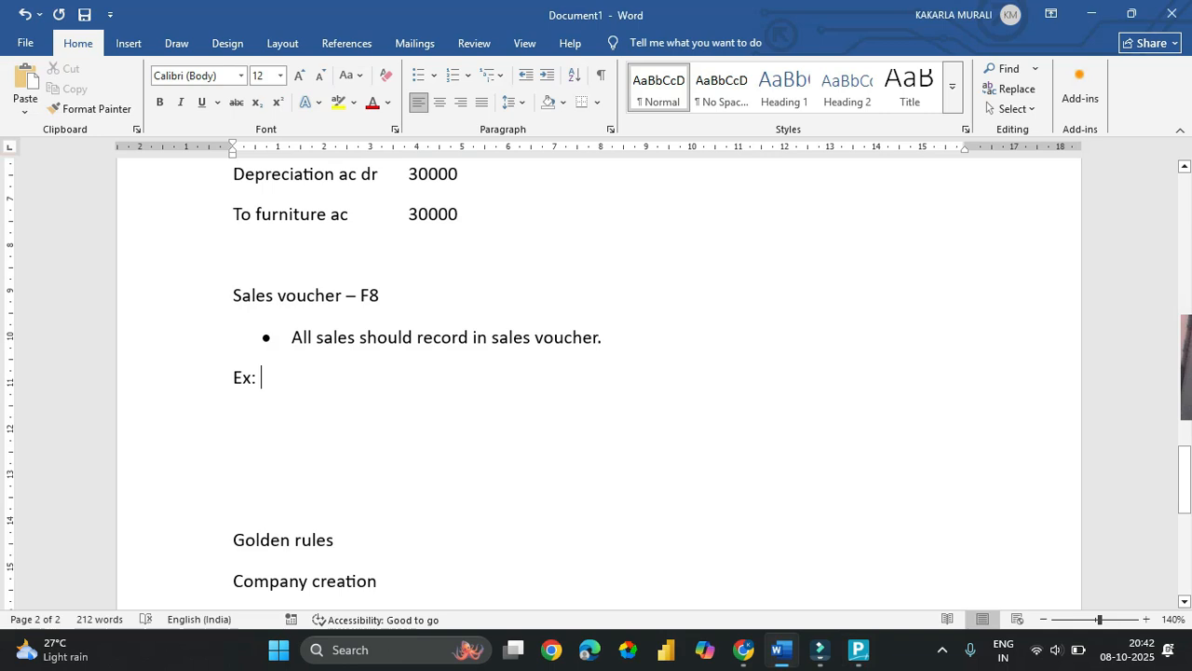
type("god")
key("BackSpace")
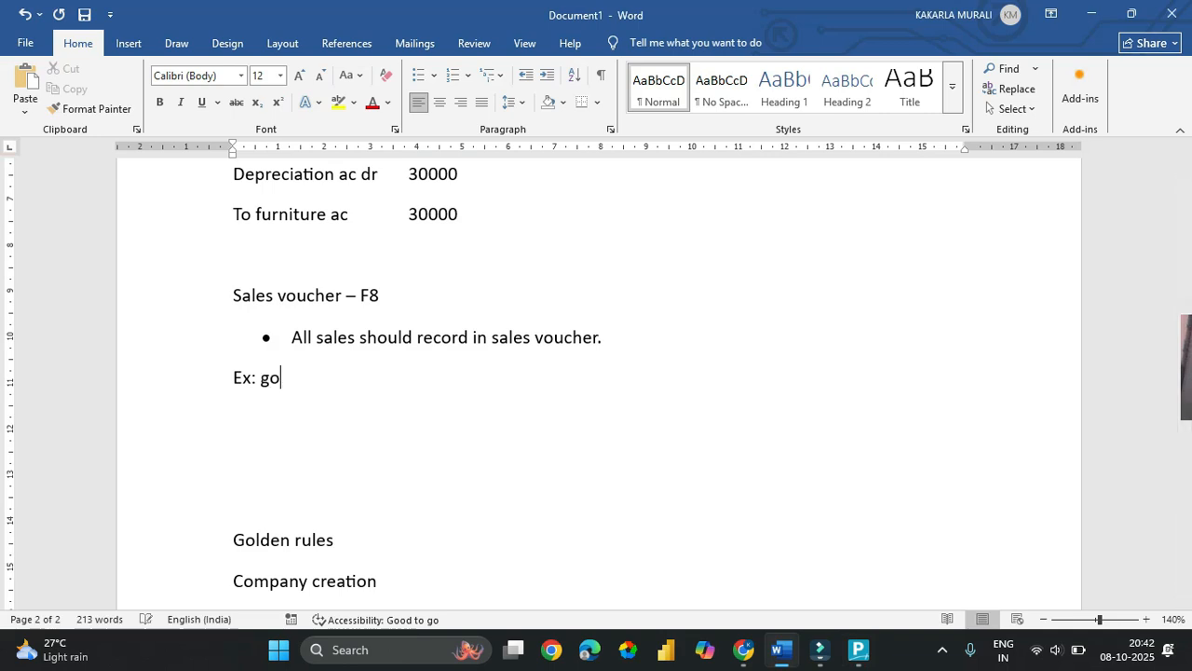
type("ods sold by cash r")
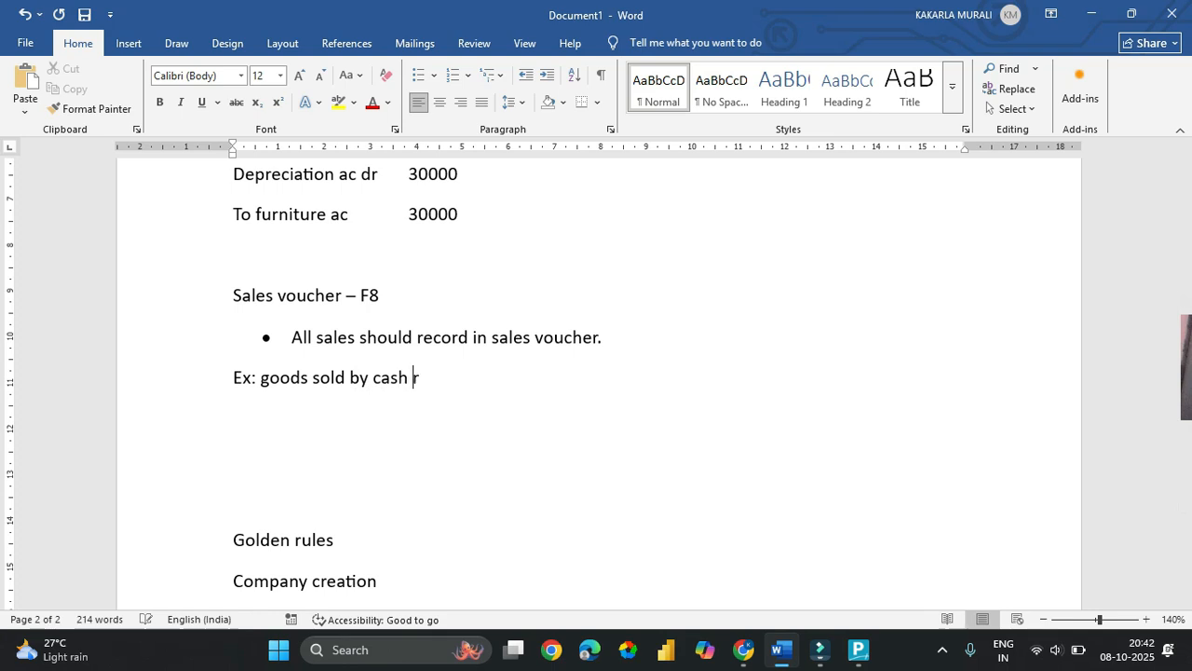
type("s. 10,000")
key("Return")
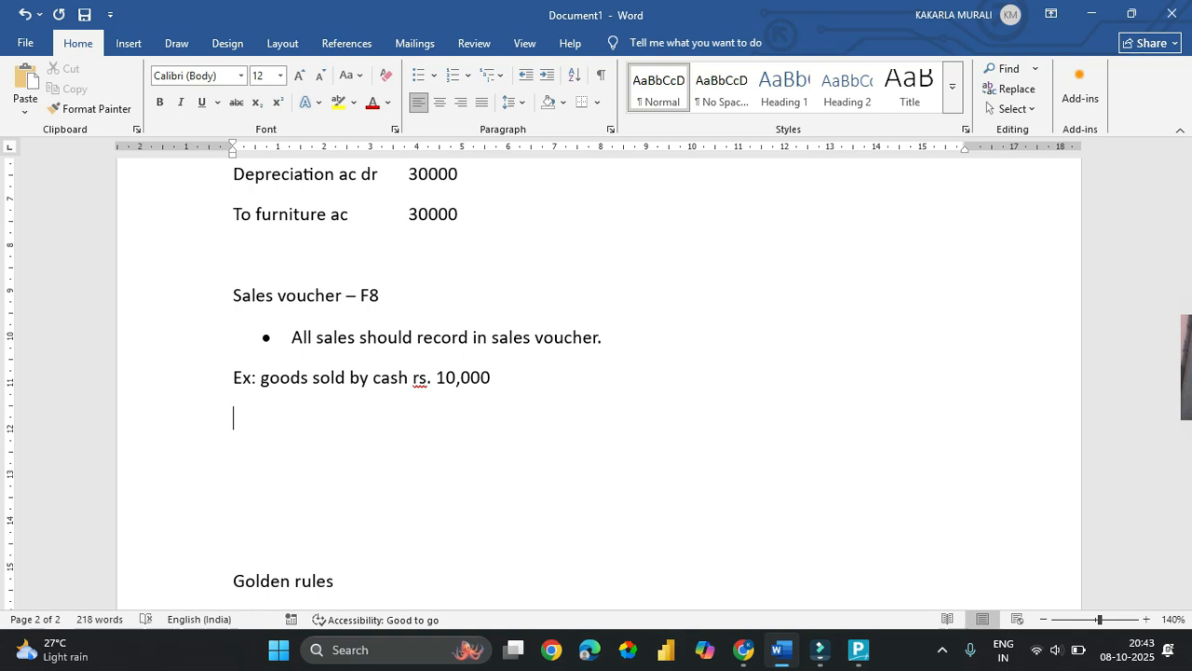
Add the debit line "Cash ac dr" with the amount 10,000 under the cash sale example.
type("cash ac dr")
key("Tab")
type("10,000")
key("Return")
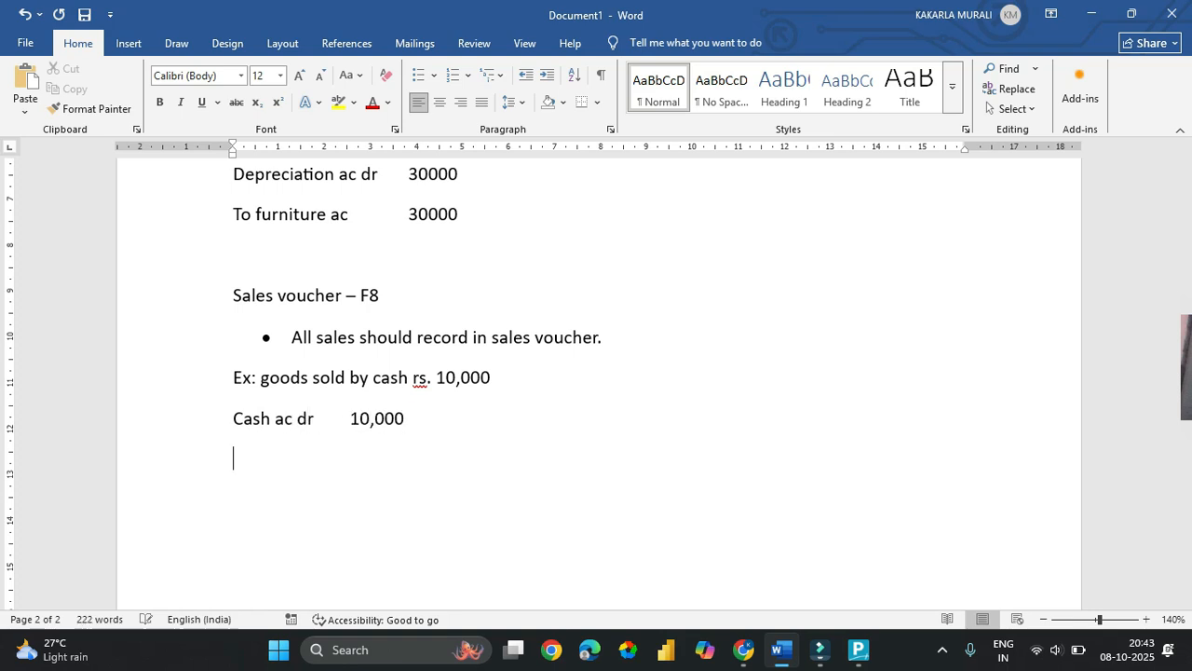
Add the credit line "To sales ac" with 10000 aligned under the debit amount.
type("To good")
key("BackSpace")
key("BackSpace")
key("BackSpace")
key("BackSpace")
type("sales ac")
key("Tab")
key("Tab")
key("BackSpace")
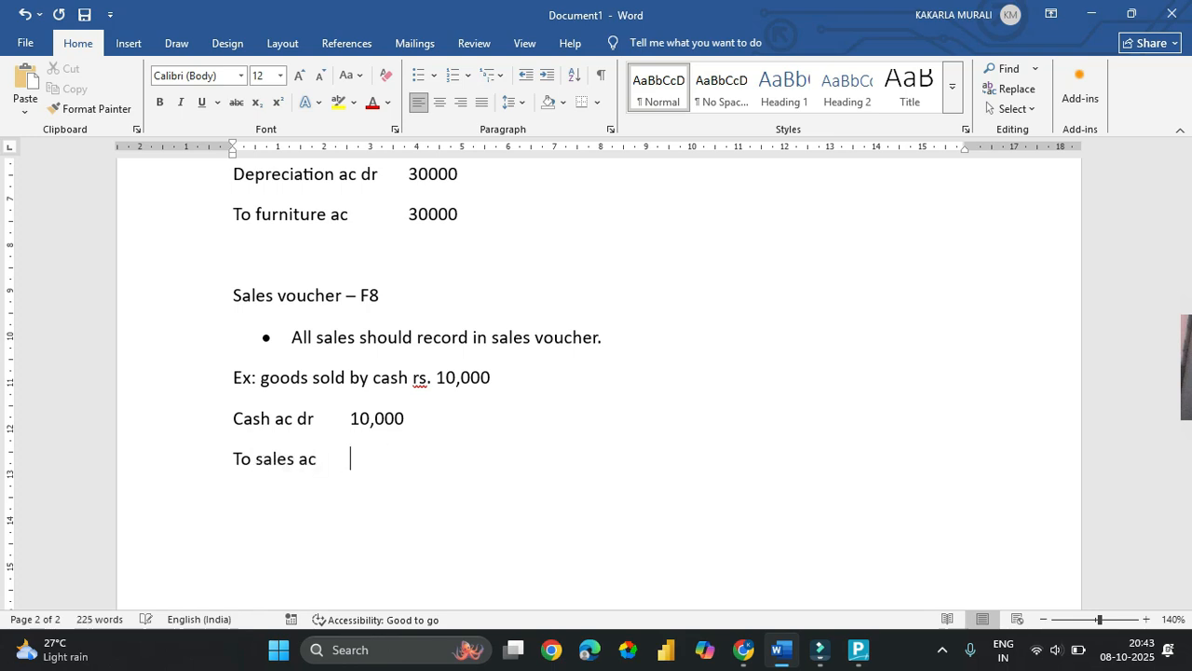
type("10000")
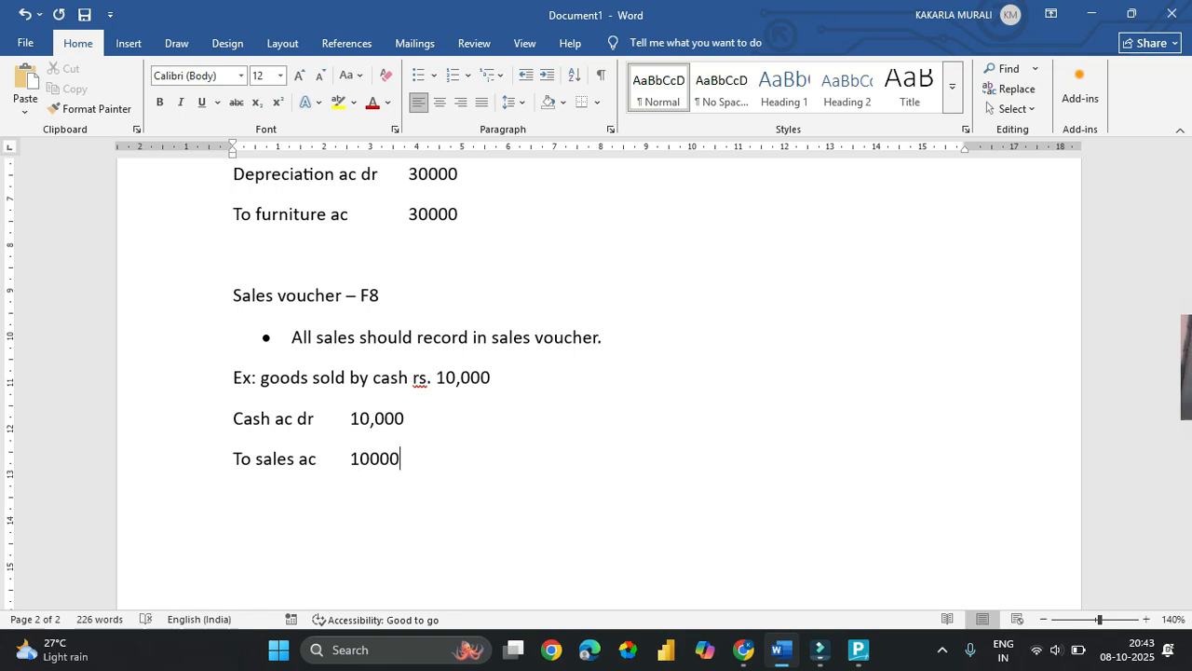
Switch to TallyPrime, start a sales voucher, and set Maintain Inventory to Yes in the company features.
key("alt+Tab")
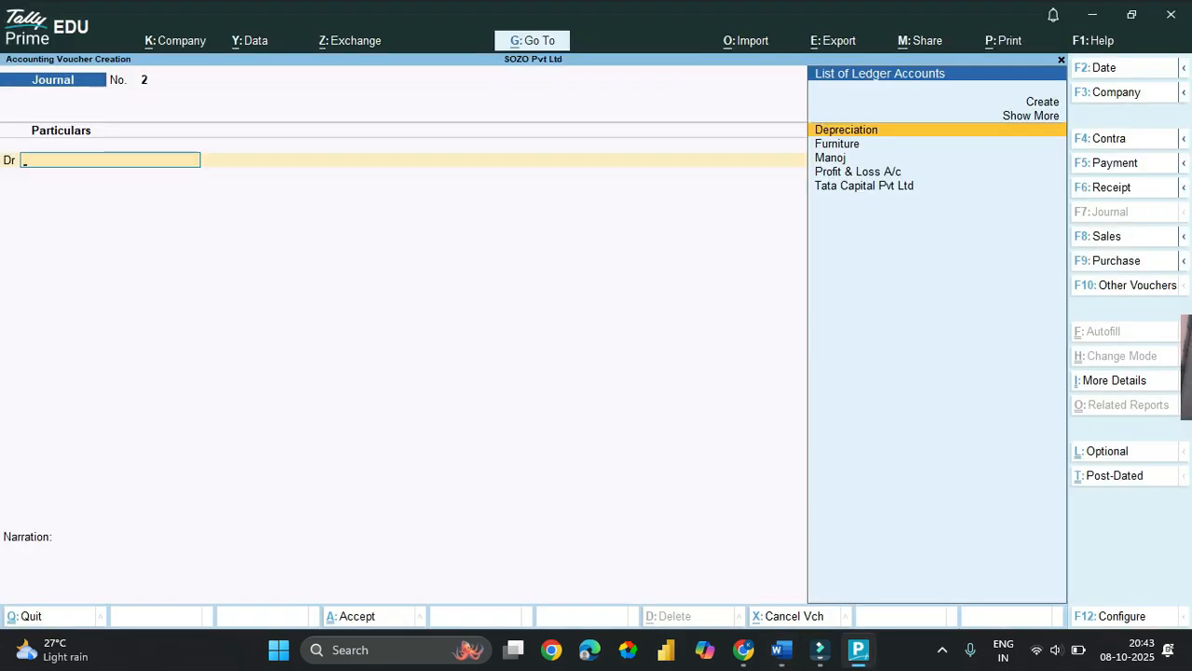
key("F8")
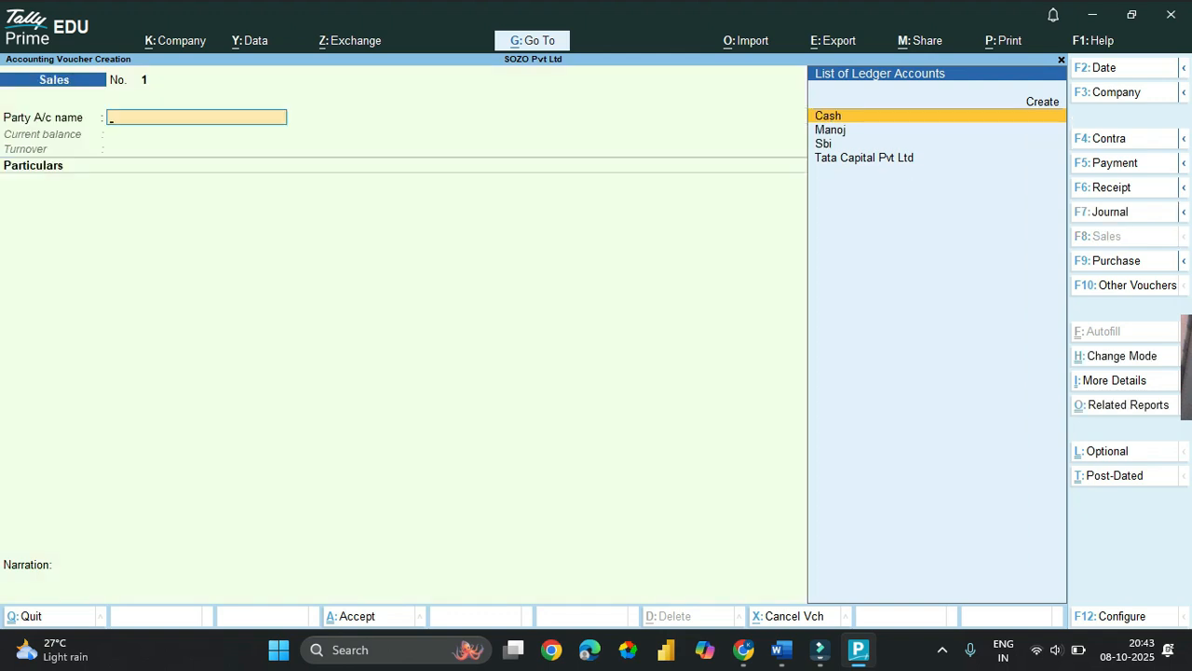
key("F11")
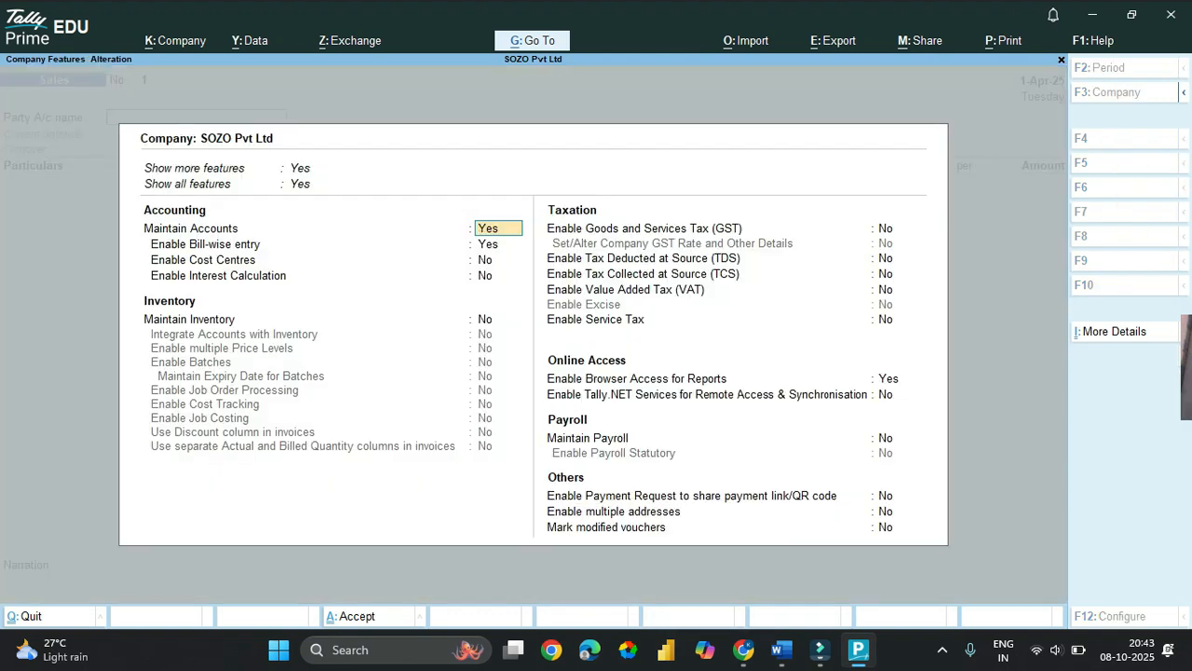
left_click(498, 320)
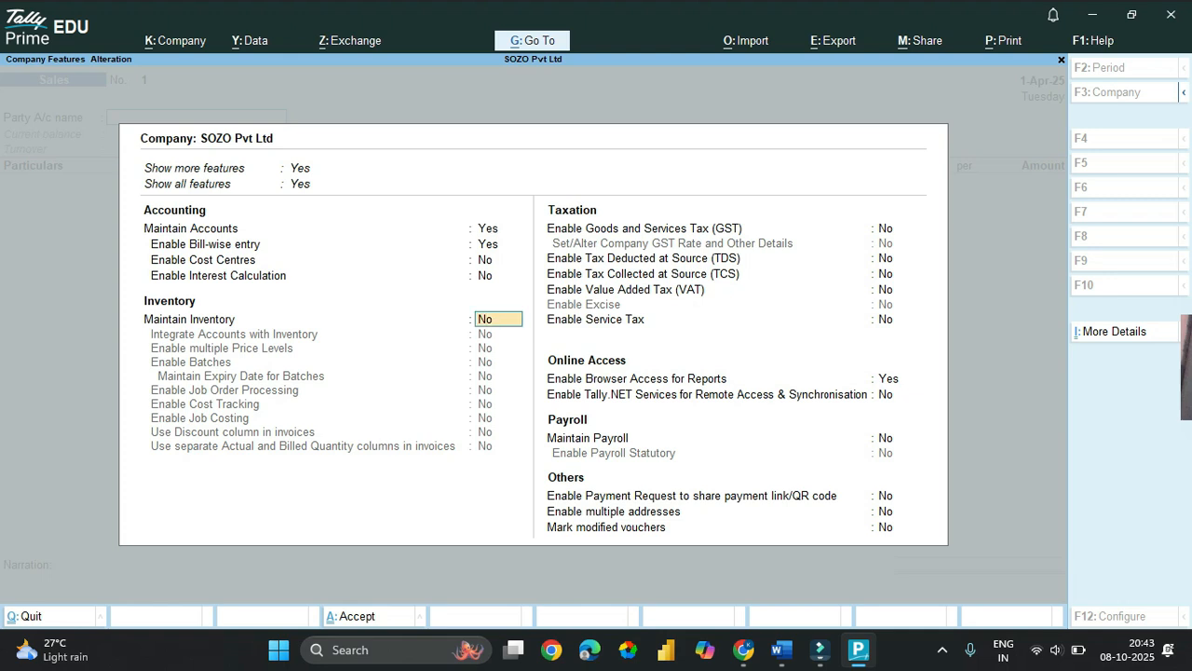
type("y")
key("Return")
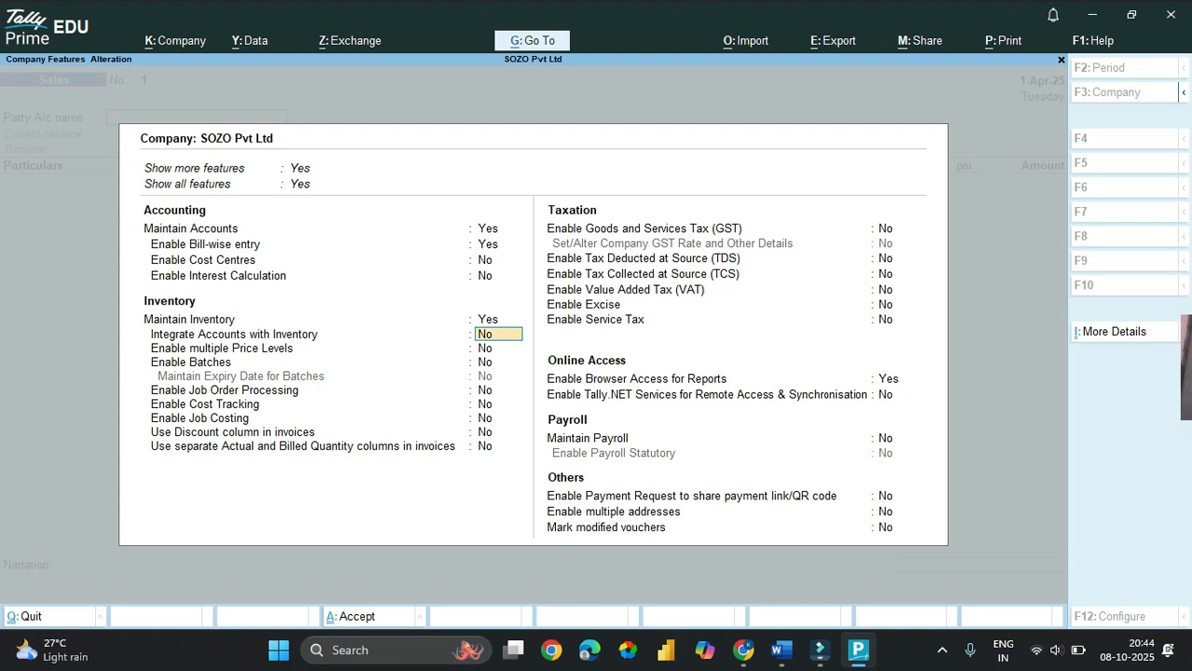
Capture a screen snip of the company features form and save the feature settings.
key("super+shift+s")
left_click_drag(123, 110, 954, 557)
key("ctrl")
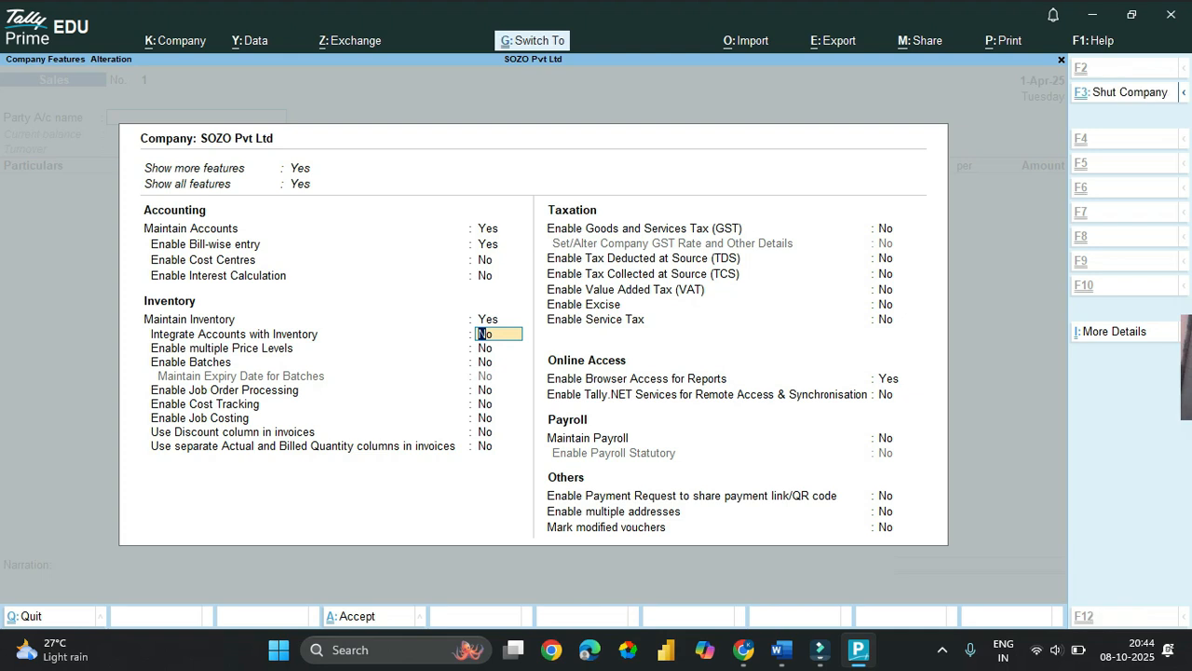
key("ctrl+a")
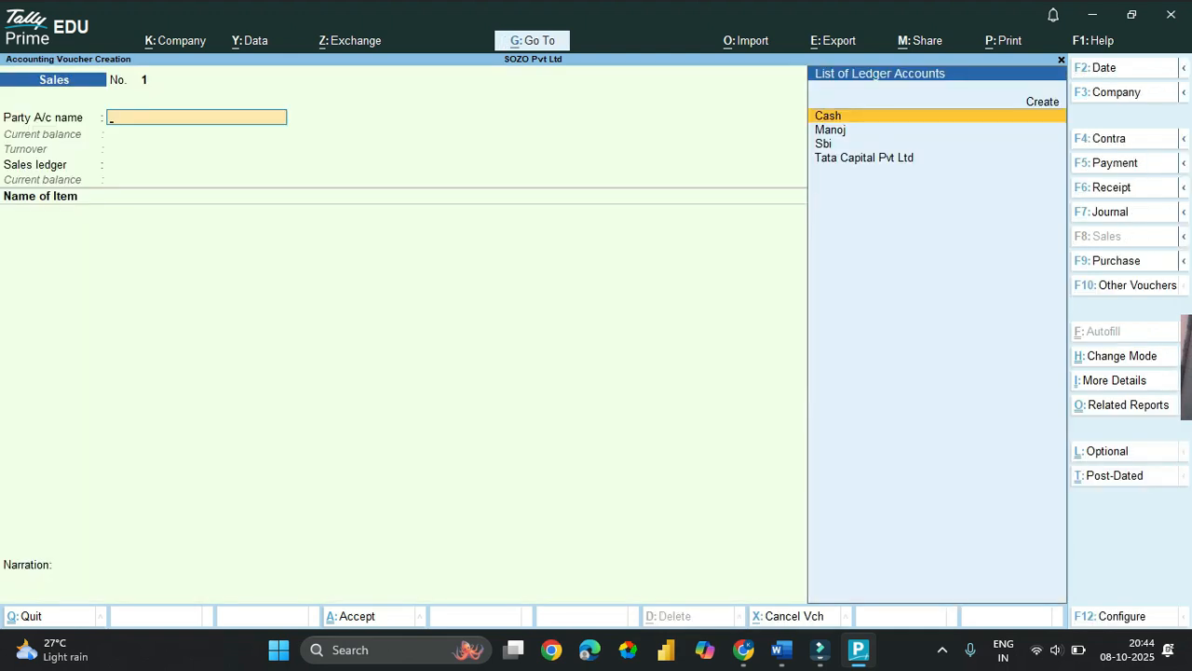
Change the sales voucher's mode to As Voucher.
key("ctrl+h")
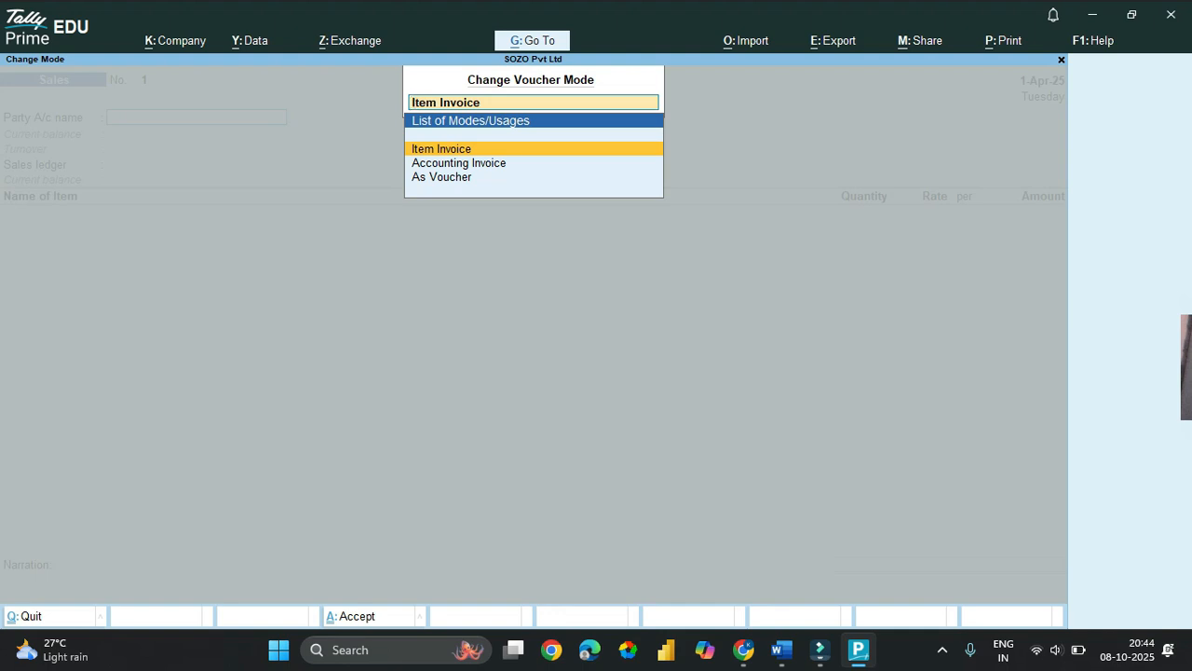
key("Down")
key("Down")
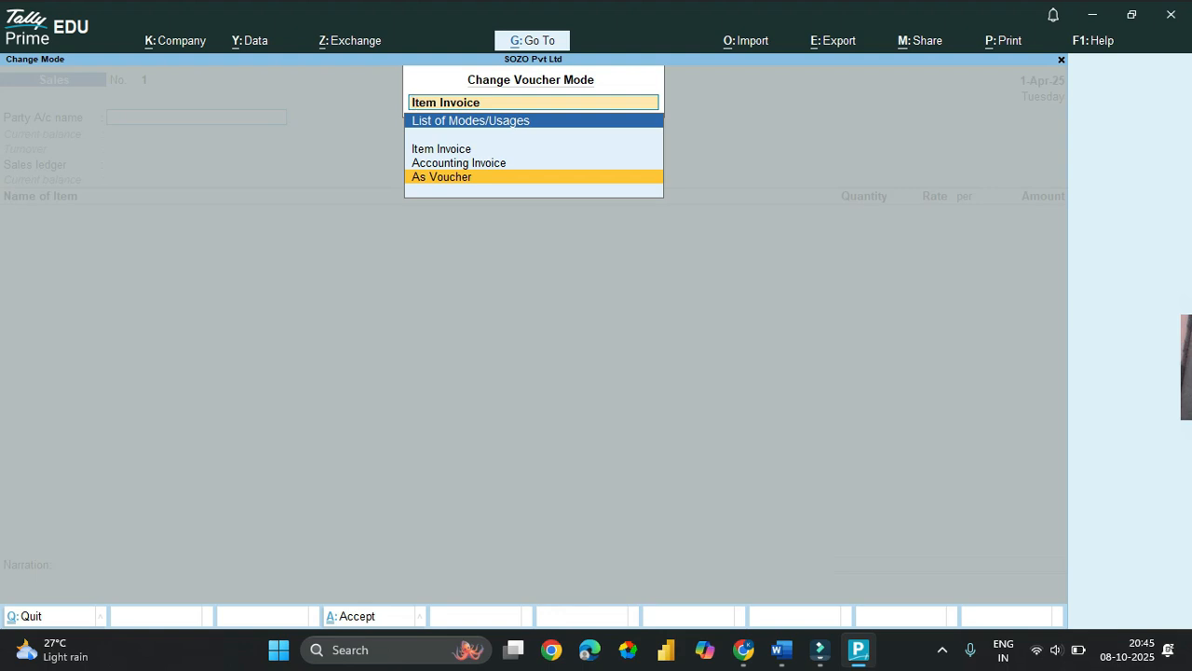
key("Return")
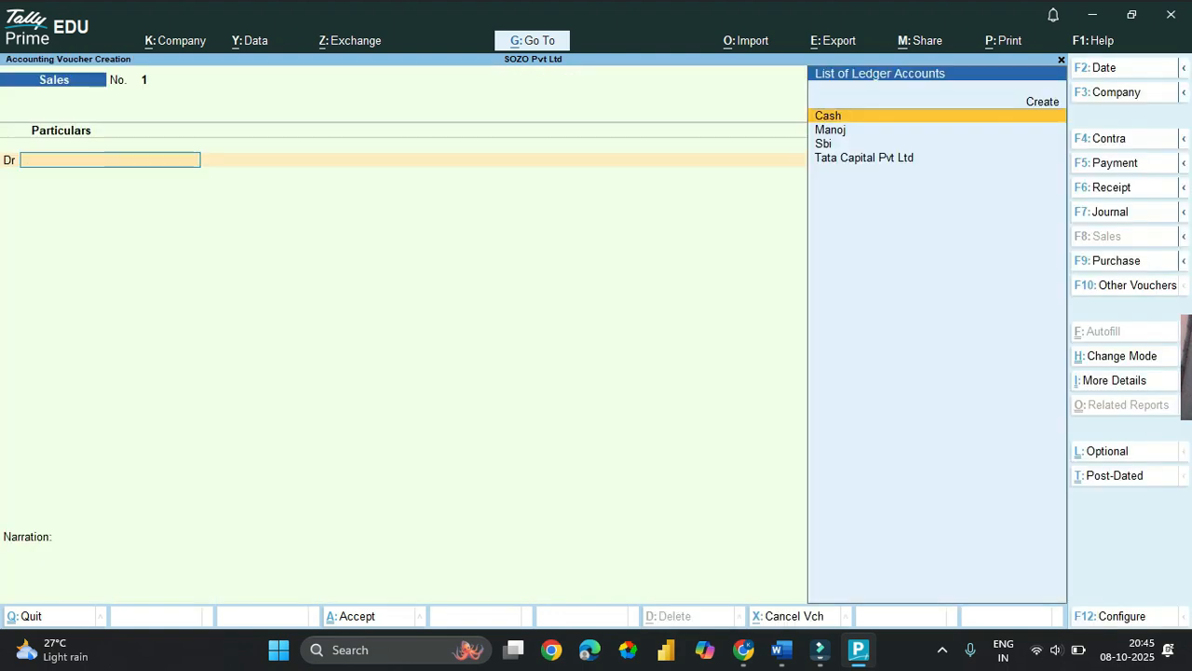
left_click(780, 650)
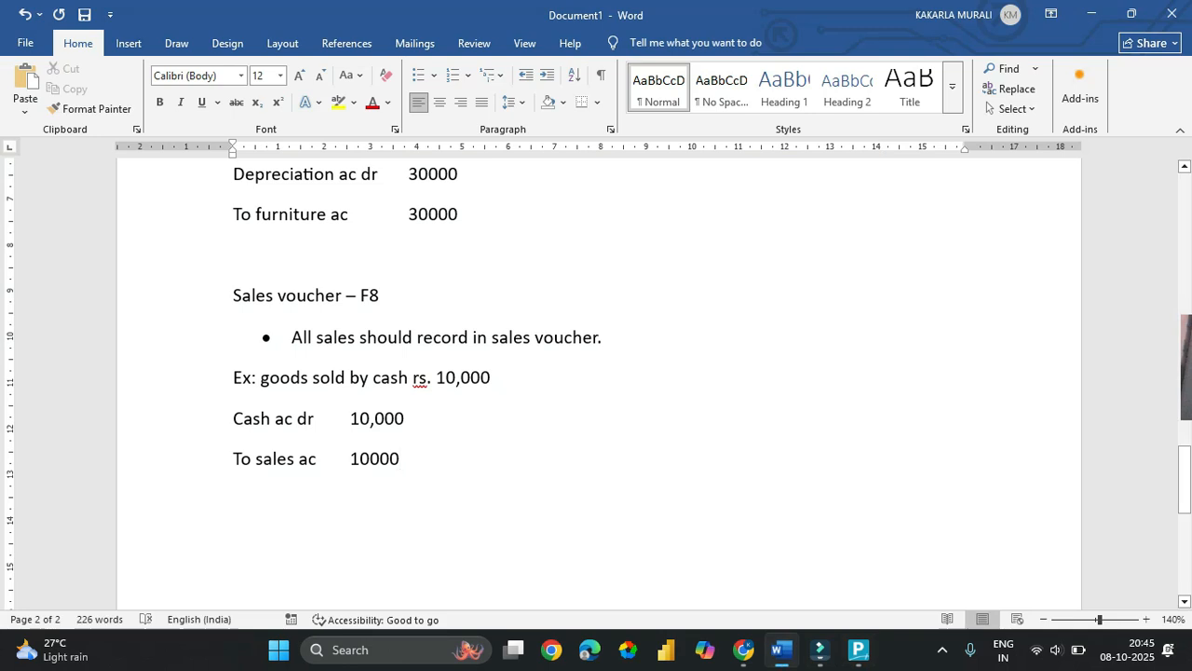
left_click(858, 649)
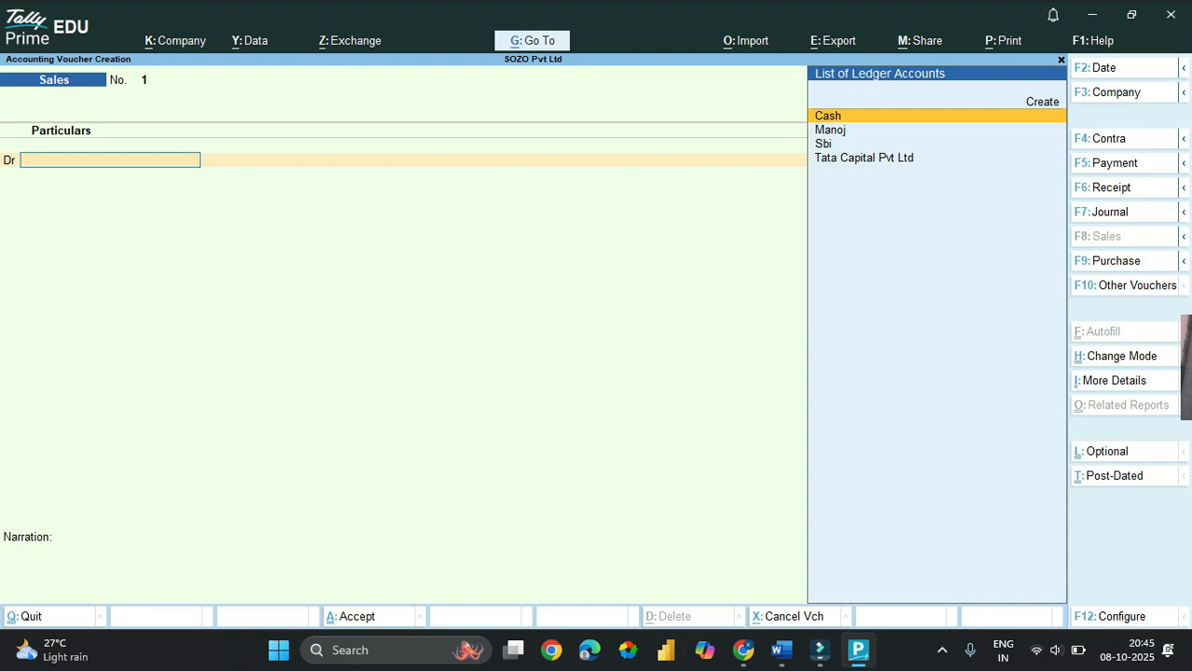
key("Return")
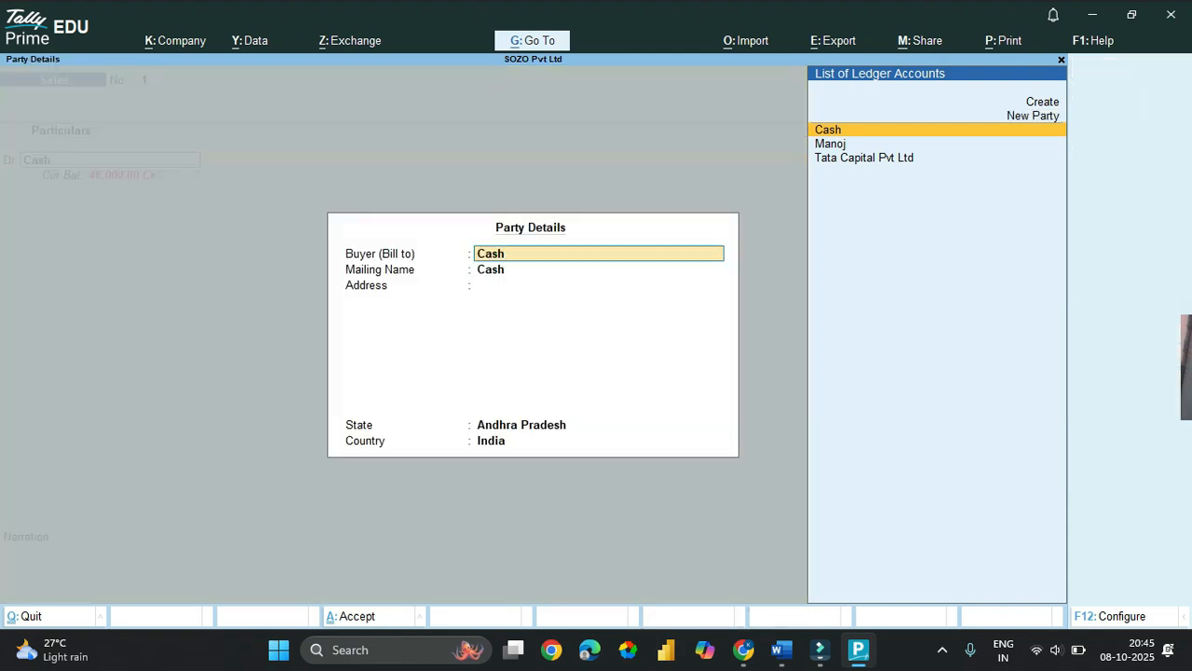
type("100")
key("BackSpace")
key("BackSpace")
key("BackSpace")
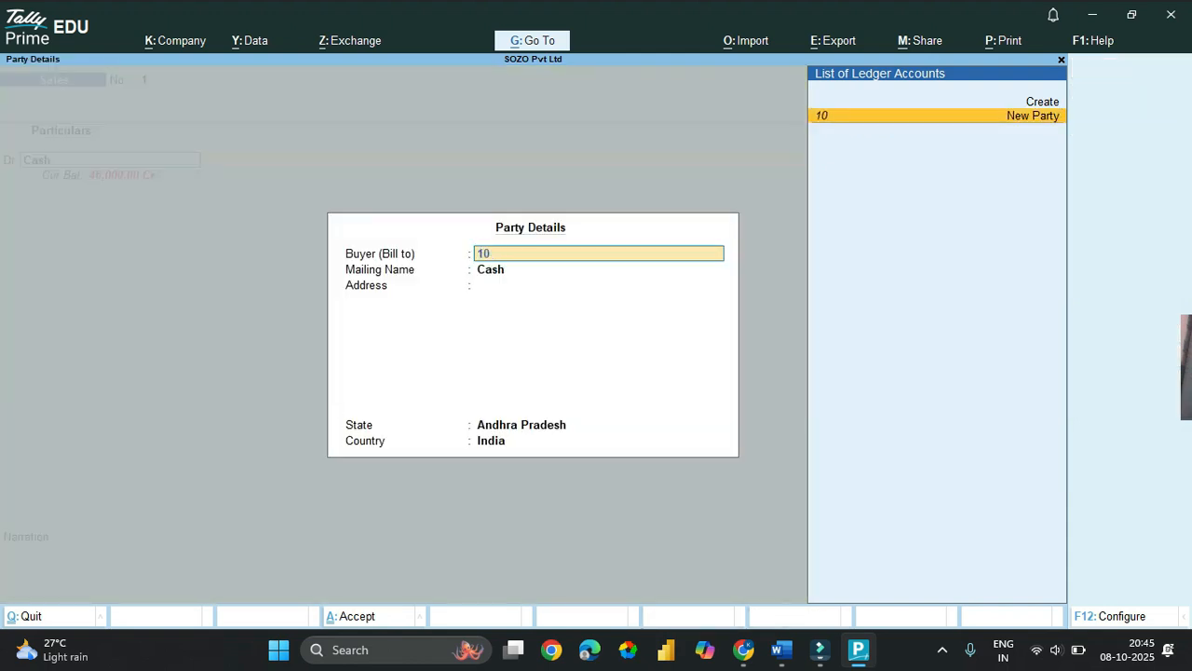
key("Escape")
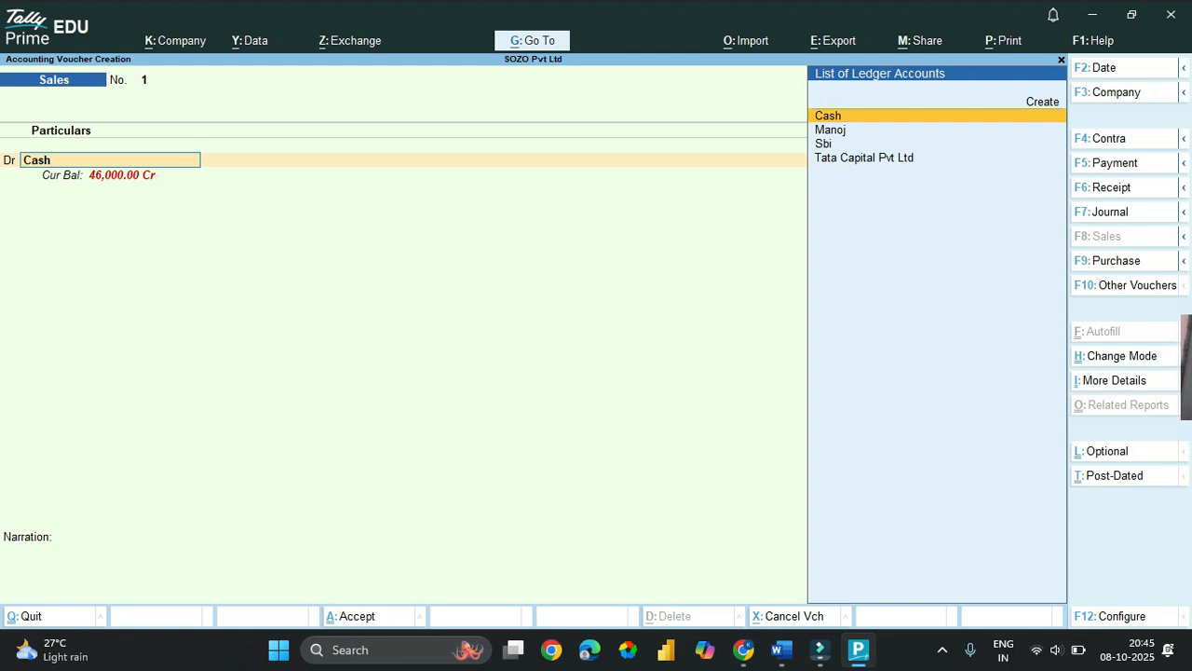
Debit the Cash ledger with 10000 in the sales voucher, accepting the default party details.
key("Return")
key("Return")
key("Return")
key("Return")
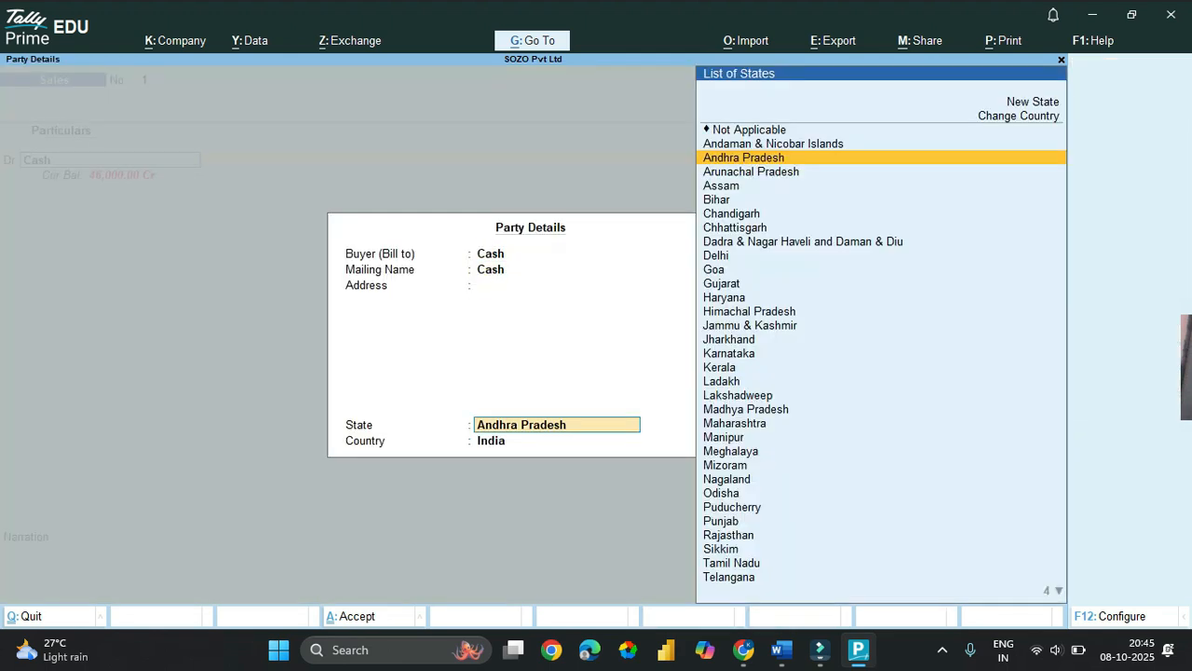
key("Return")
type("10000")
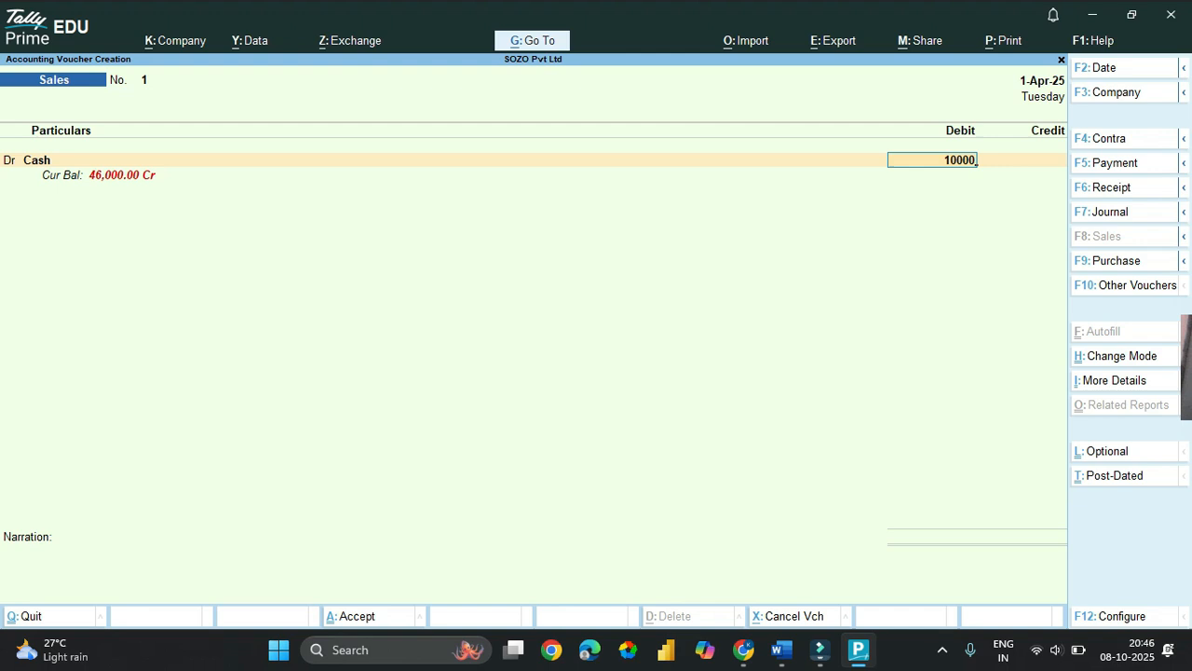
key("Return")
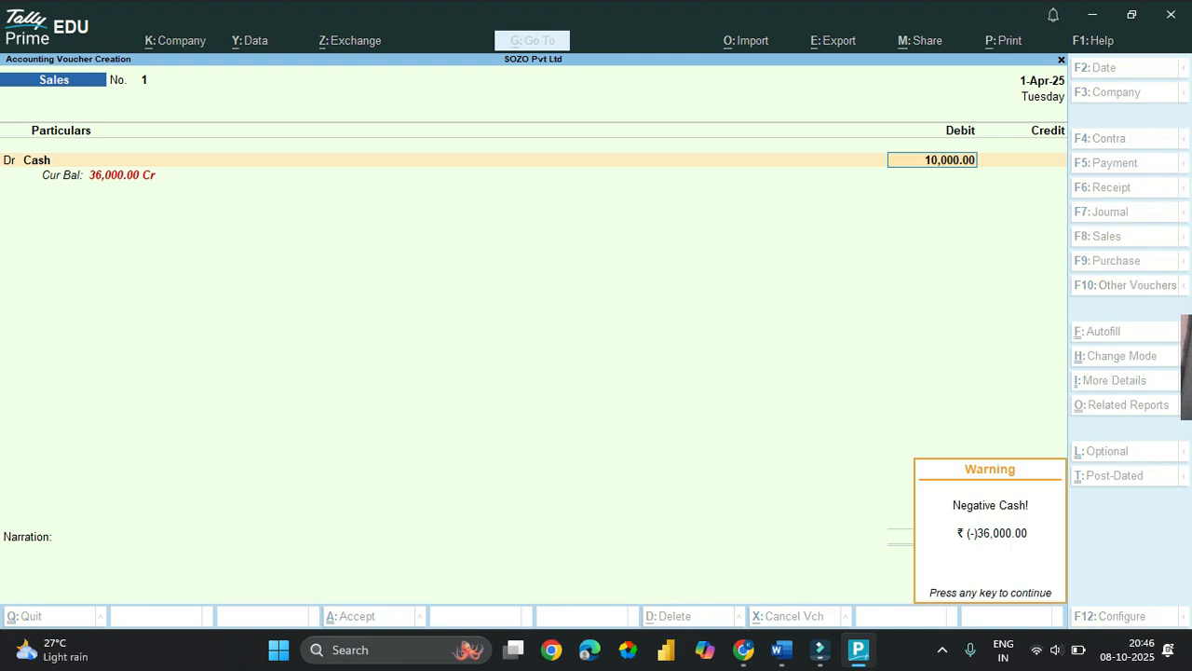
key("Return")
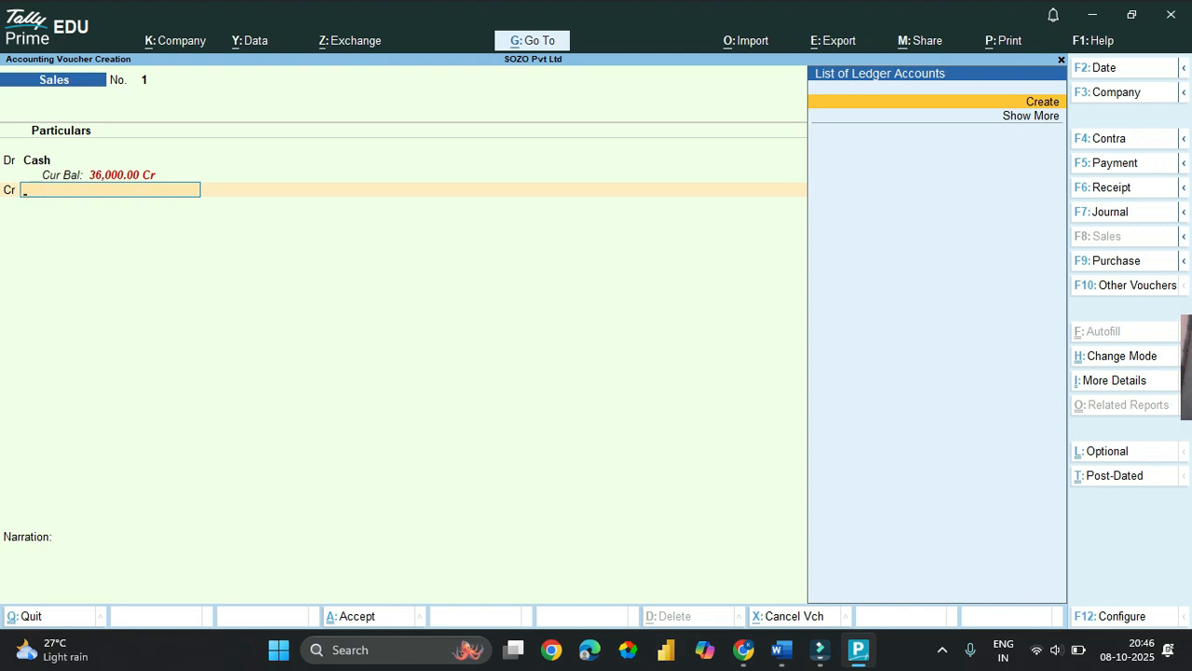
Create a ledger named Sales under the Sales Accounts group and use it for the voucher's credit line.
key("Return")
type("Sales")
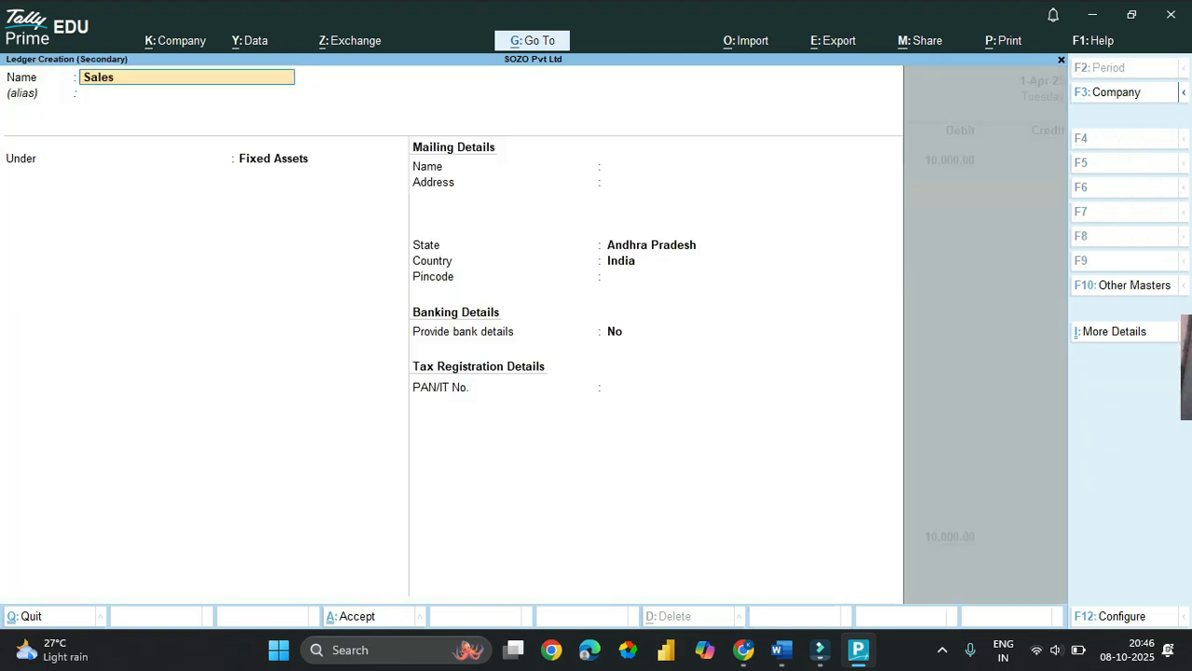
key("Return")
key("Return")
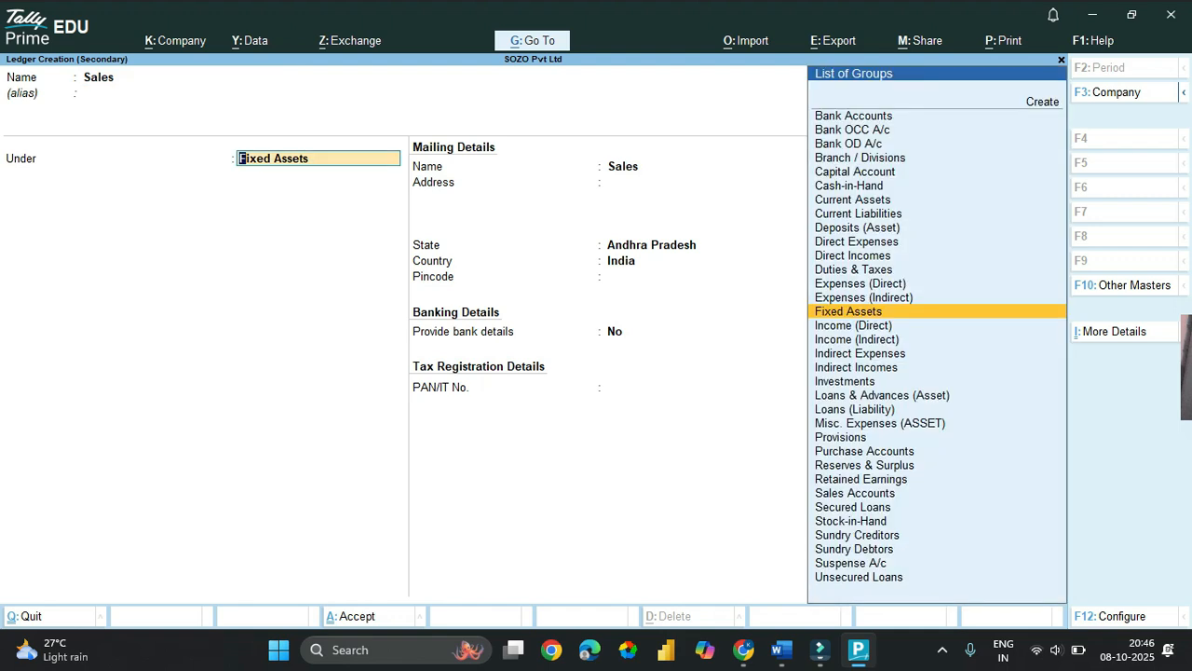
type("sale")
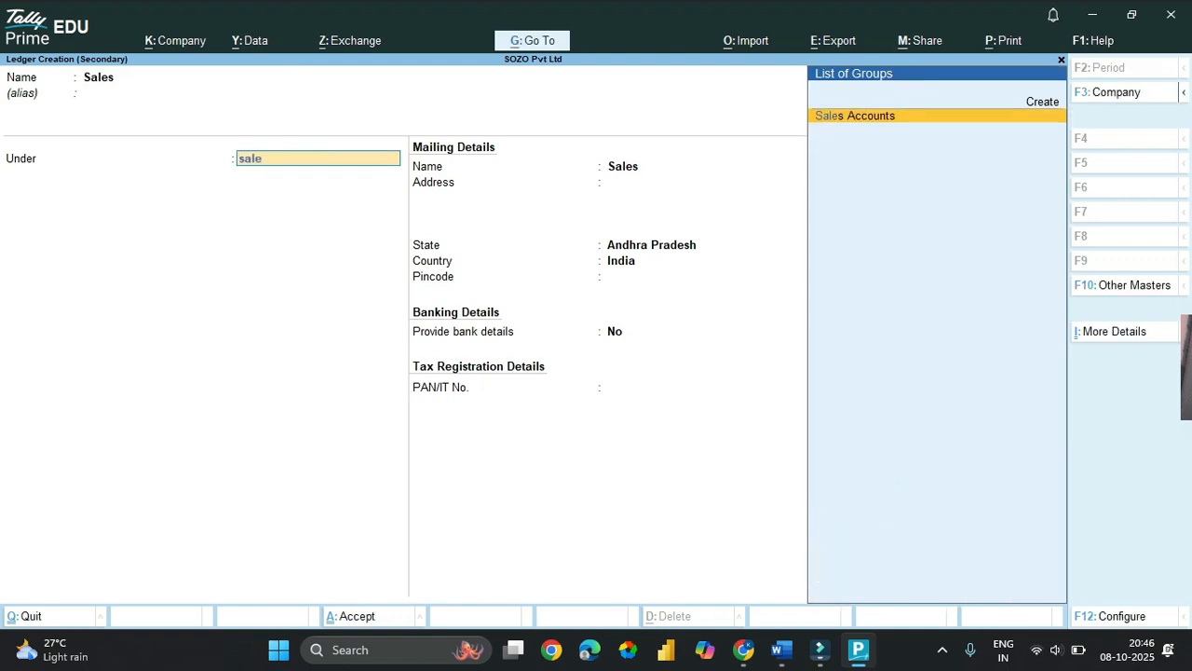
key("Return")
key("Return")
key("Return")
key("Return")
key("Escape")
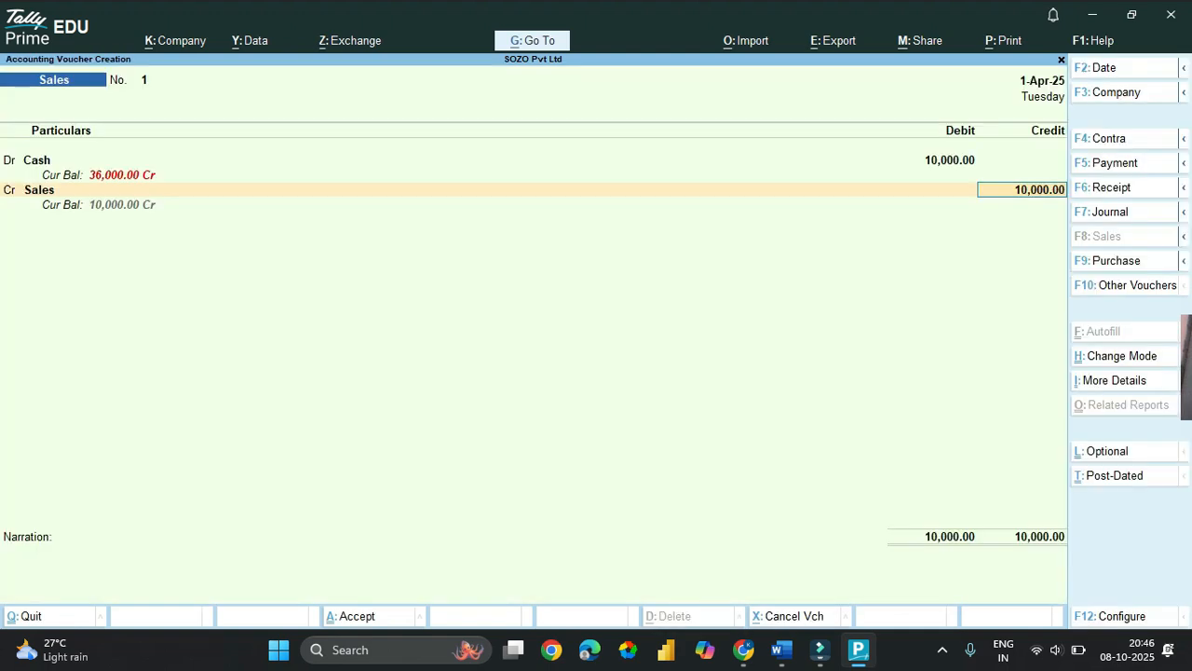
Credit the Sales ledger with 10,000, leave the narration blank, and save the cash sales voucher.
key("Return")
key("Return")
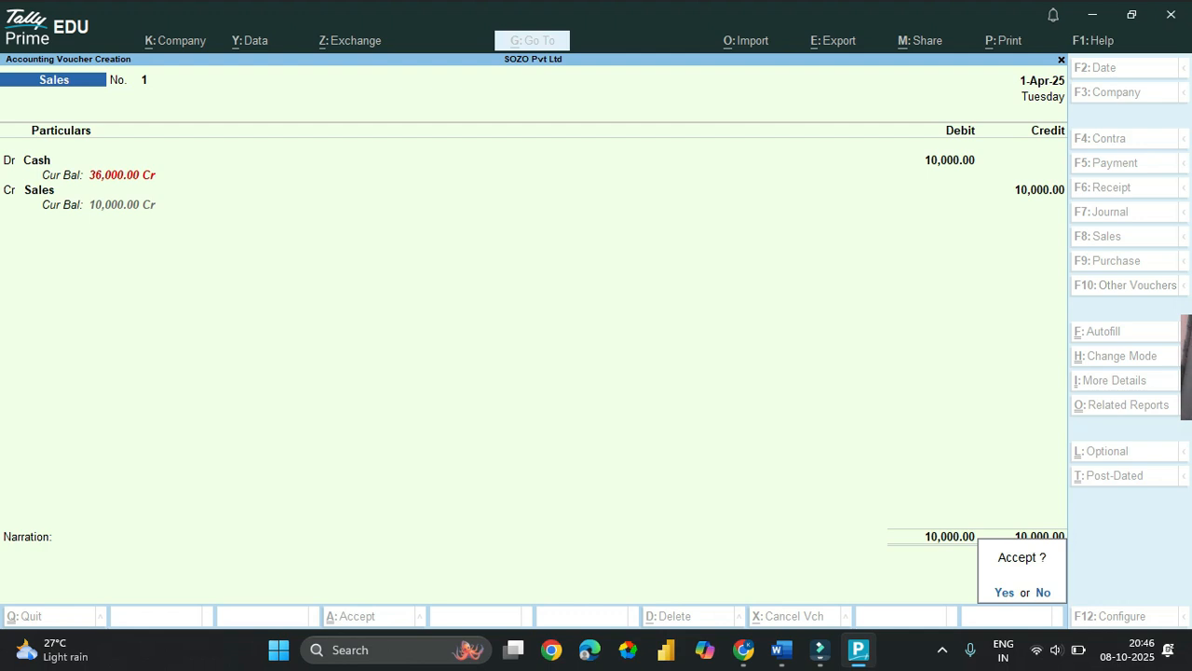
key("y")
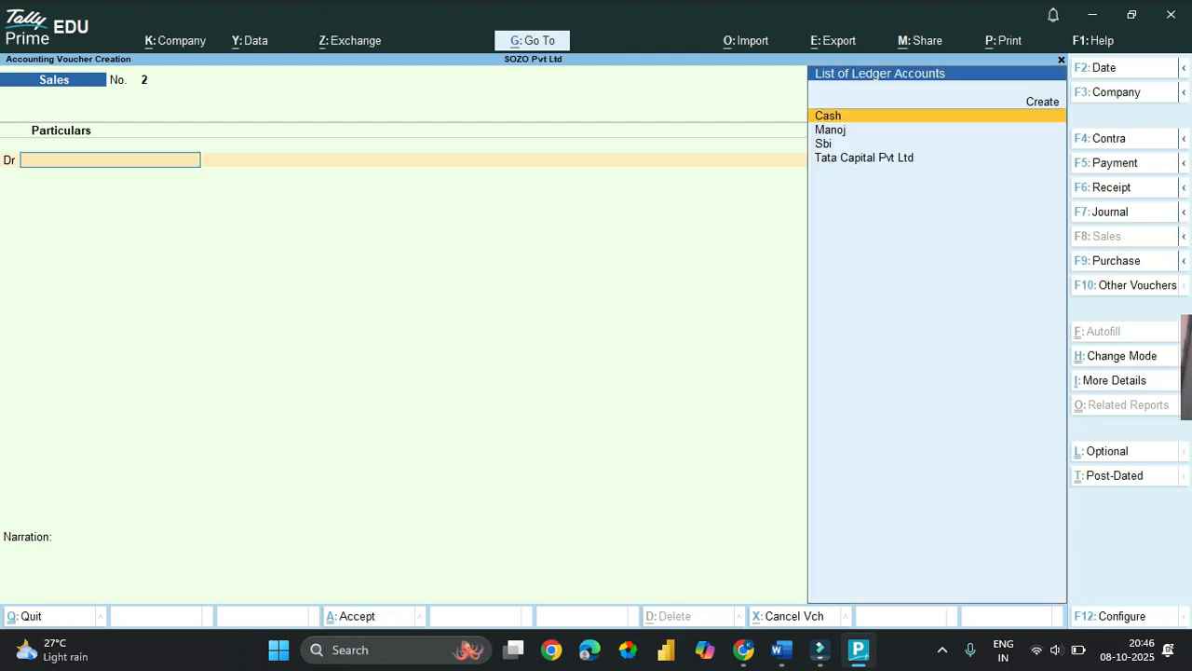
Switch to Word and add a second example line below the cash entry stating goods sold to the named customer for rs 5000.
key("alt+Tab")
type("goods to")
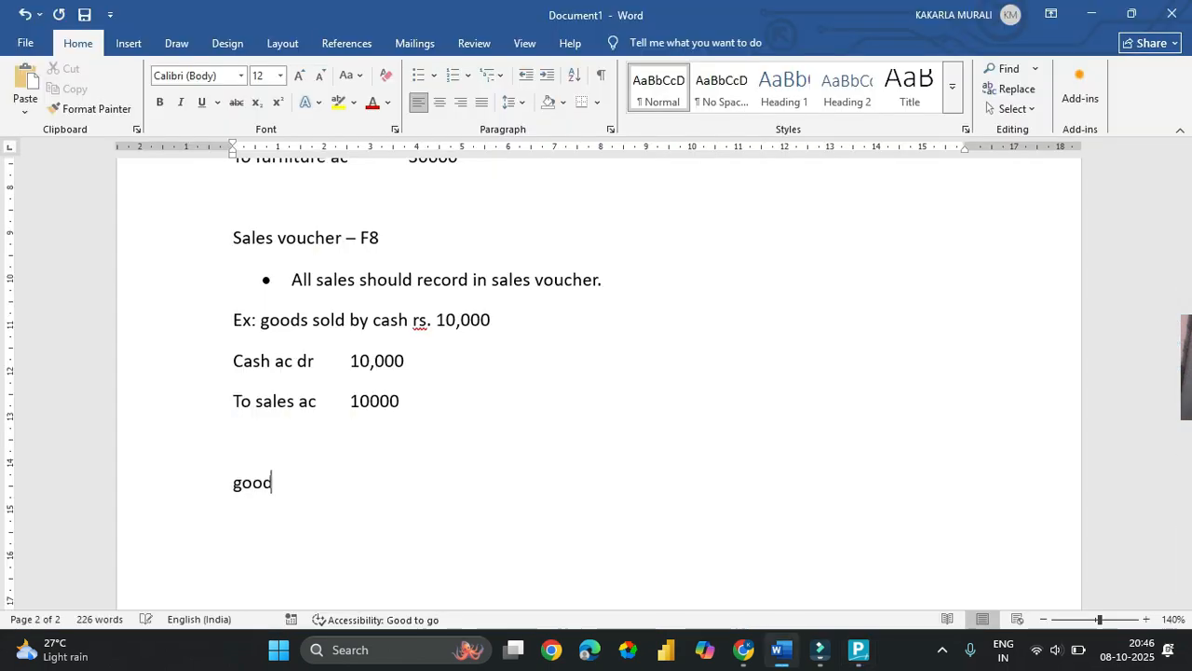
key("BackSpace")
key("BackSpace")
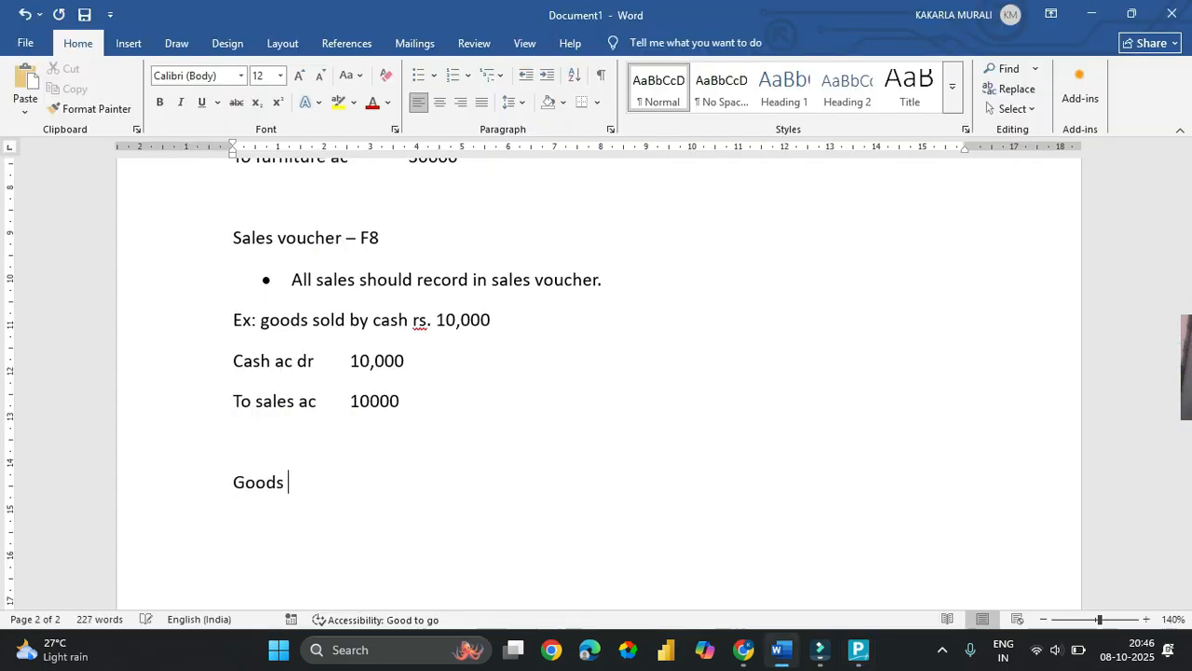
type("sold to ")
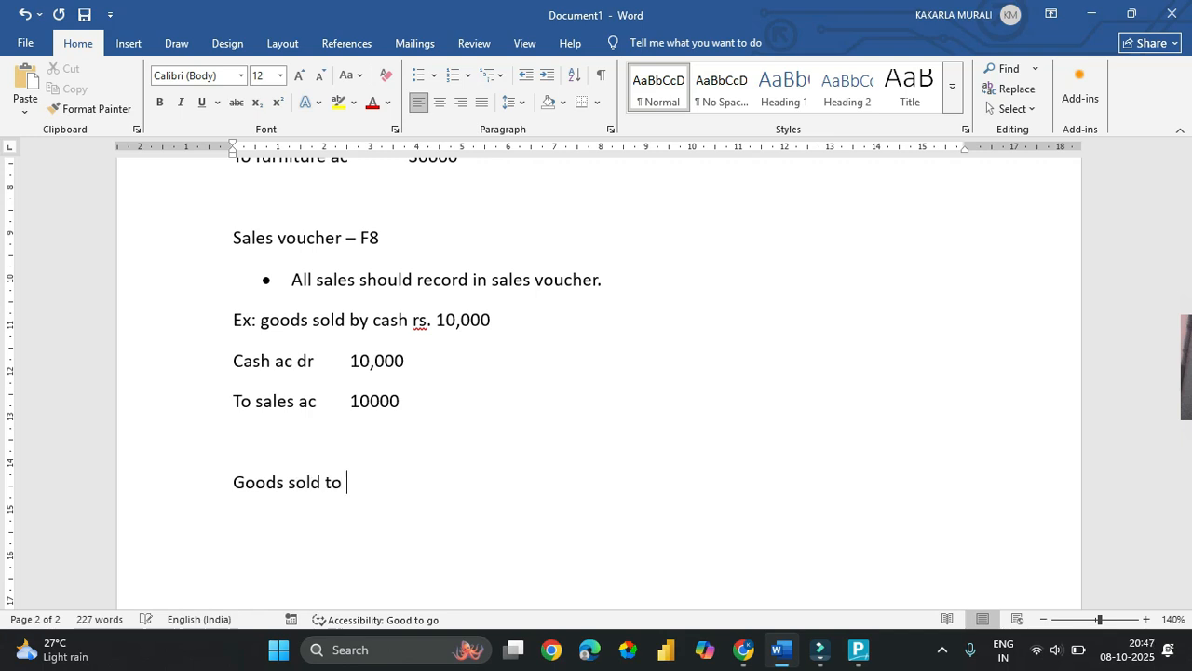
type("mr manoj")
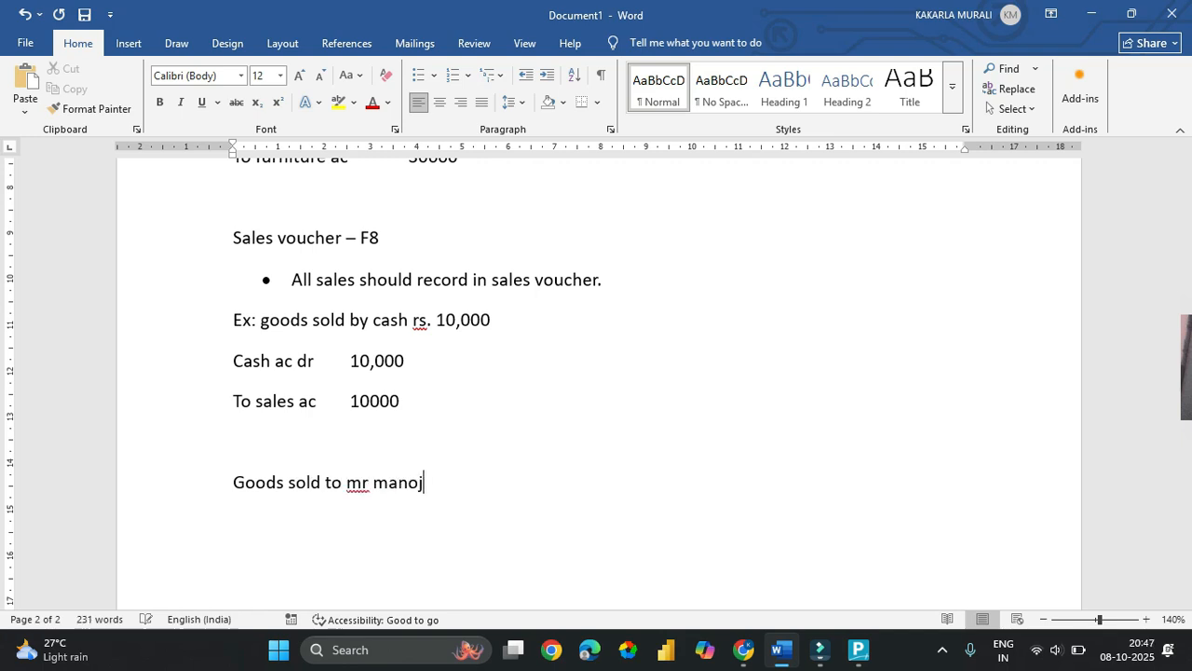
type(" rs 5000")
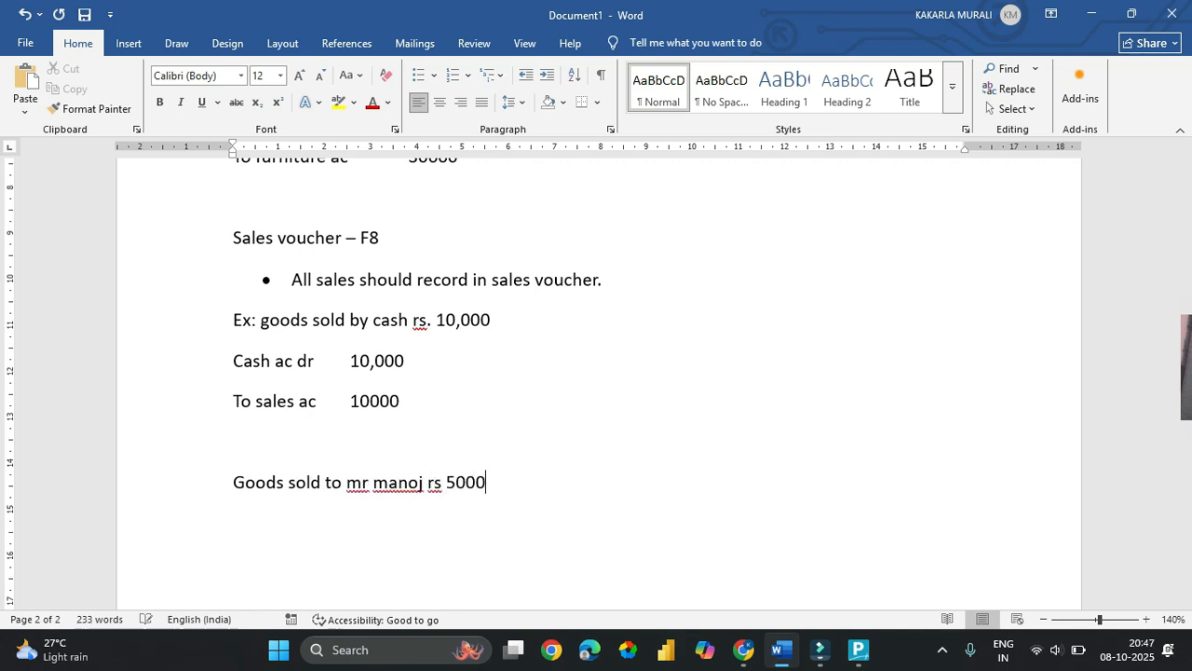
Write the credit sale's journal entry below the example: customer ac dr 5000, To sales ac 5000.
key("Return")
type("manoj ac dr")
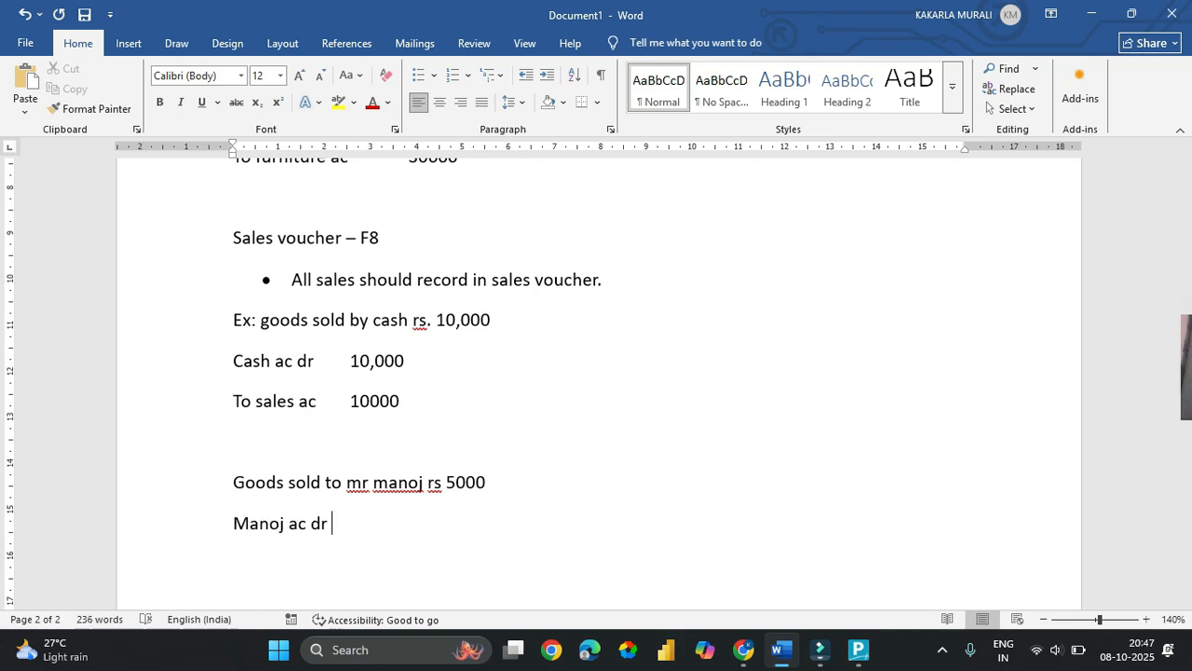
key("Tab")
type("5000")
key("Return")
key("BackSpace")
type("to sales ac")
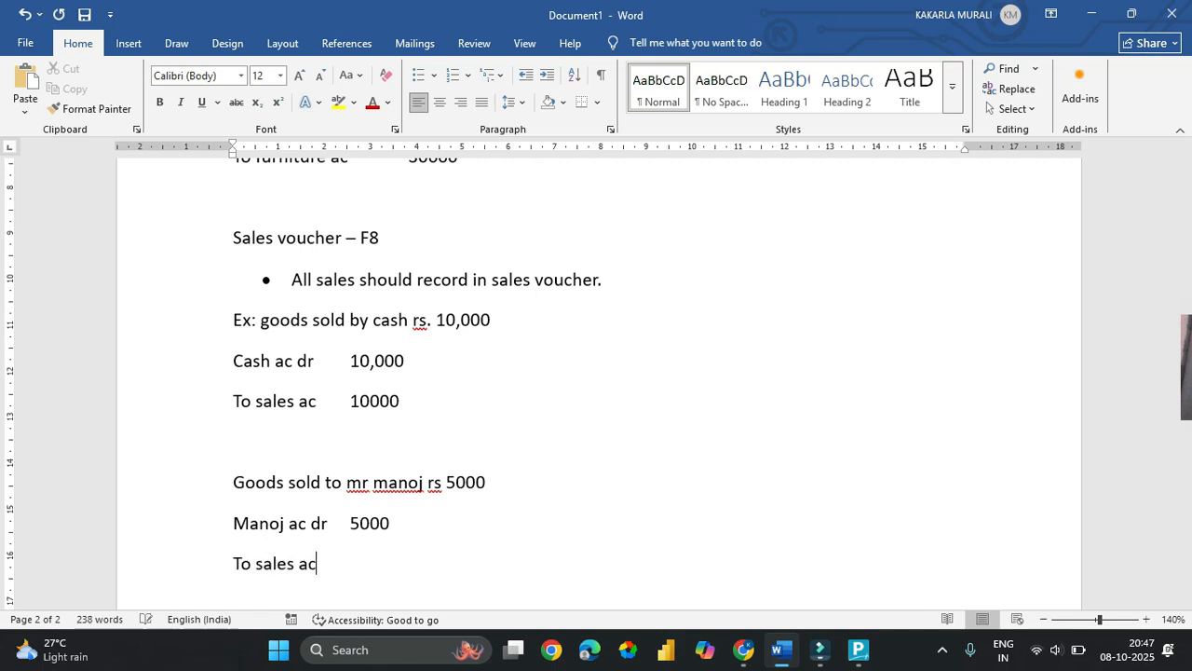
key("Tab")
type("5000")
key("Return")
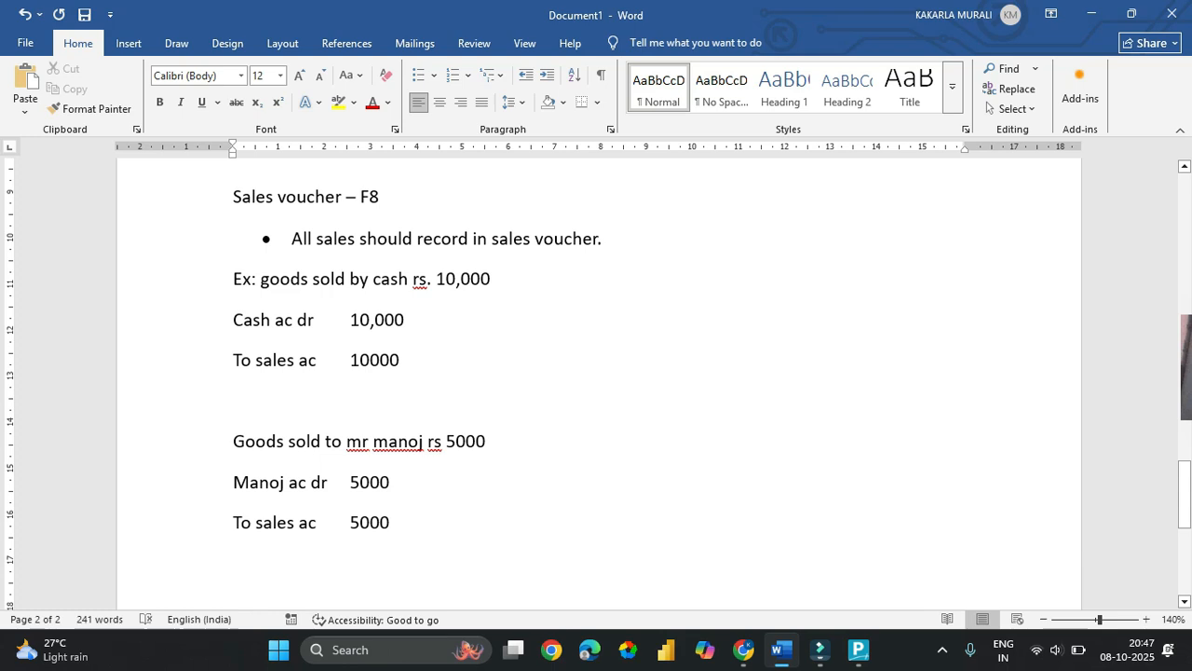
Switch to TallyPrime and choose the customer's ledger as the new sales voucher's debit account, accepting the default party details.
key("alt+Tab")
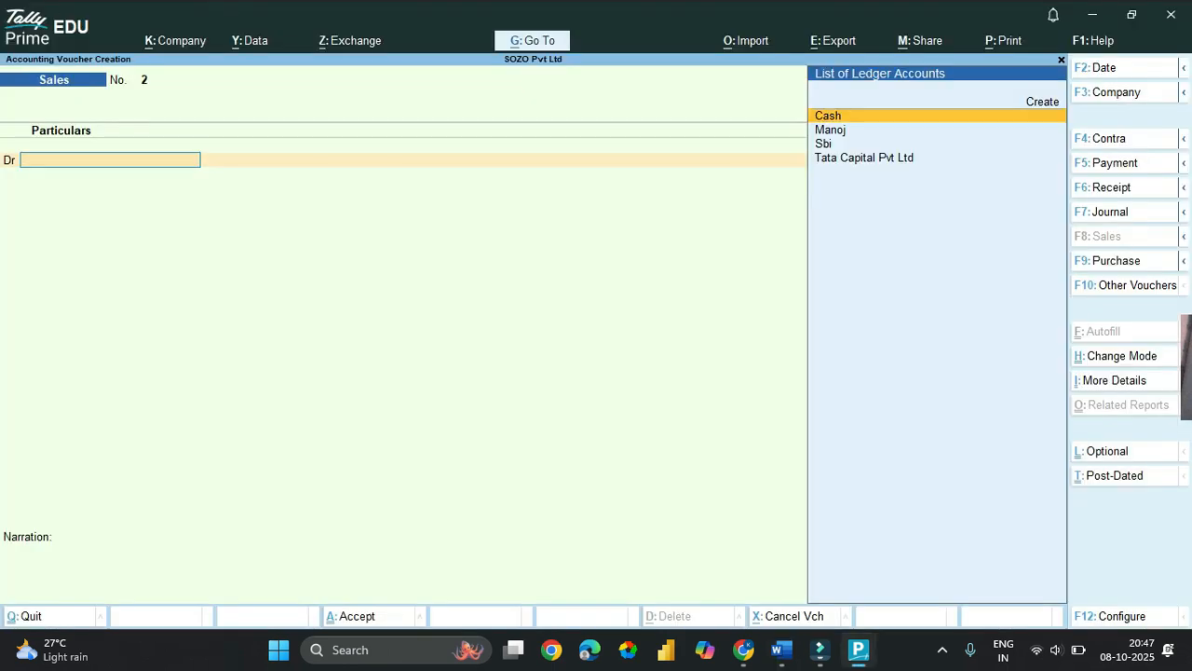
key("Down")
key("Return")
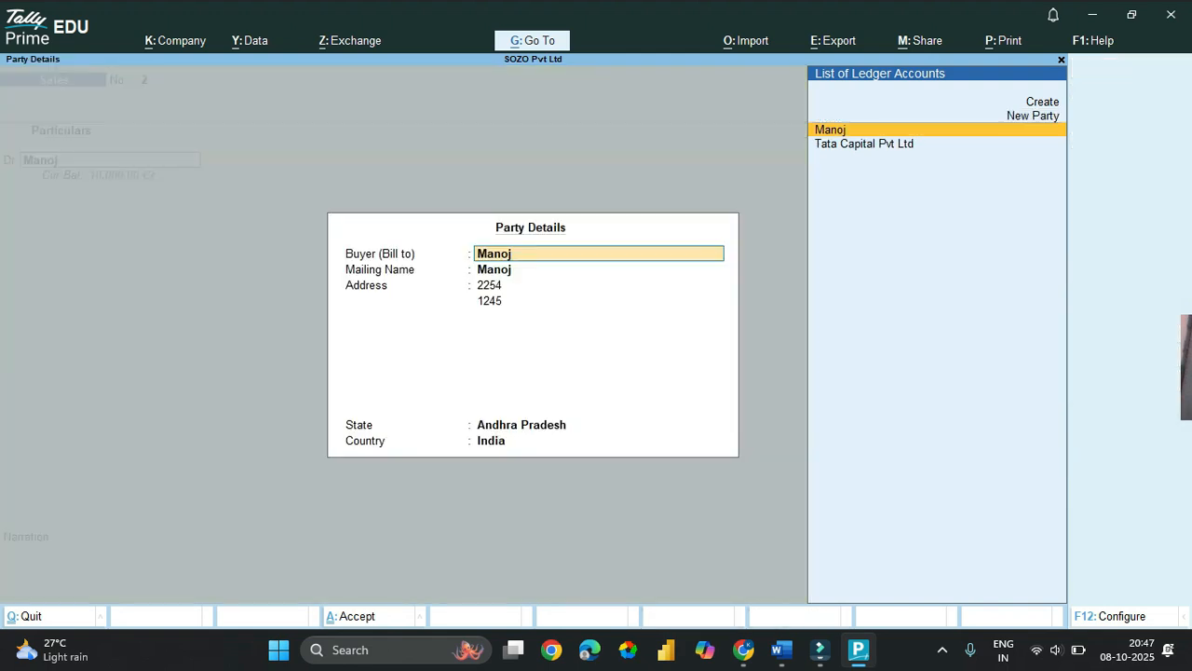
key("Return")
key("Return")
key("Return")
key("Return")
key("Return")
key("Return")
key("Return")
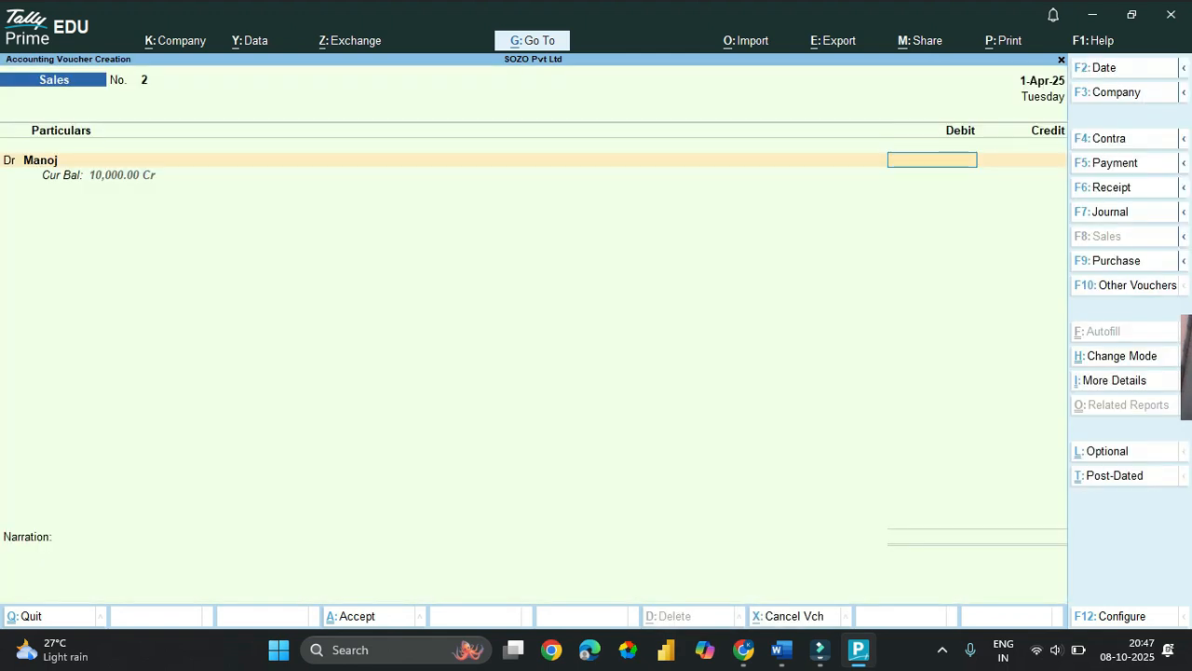
Set the customer's debit amount to 5000 and allocate it as On Account in the bill-wise details.
type("5000")
key("Return")
key("Return")
key("Return")
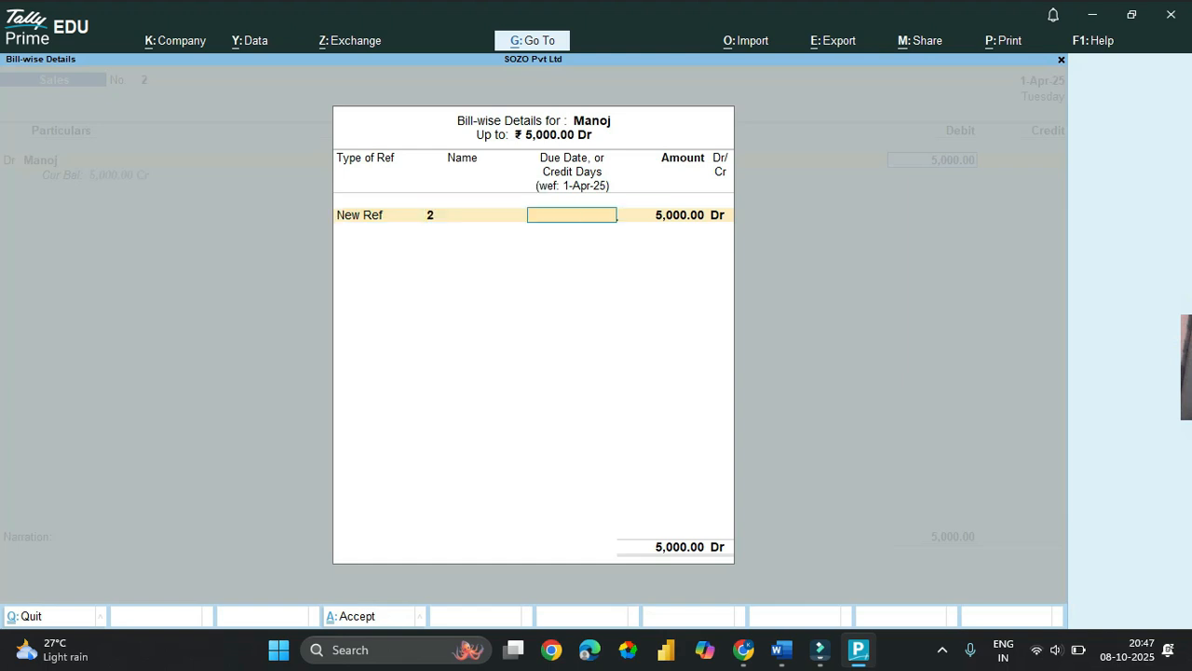
key("BackSpace")
key("BackSpace")
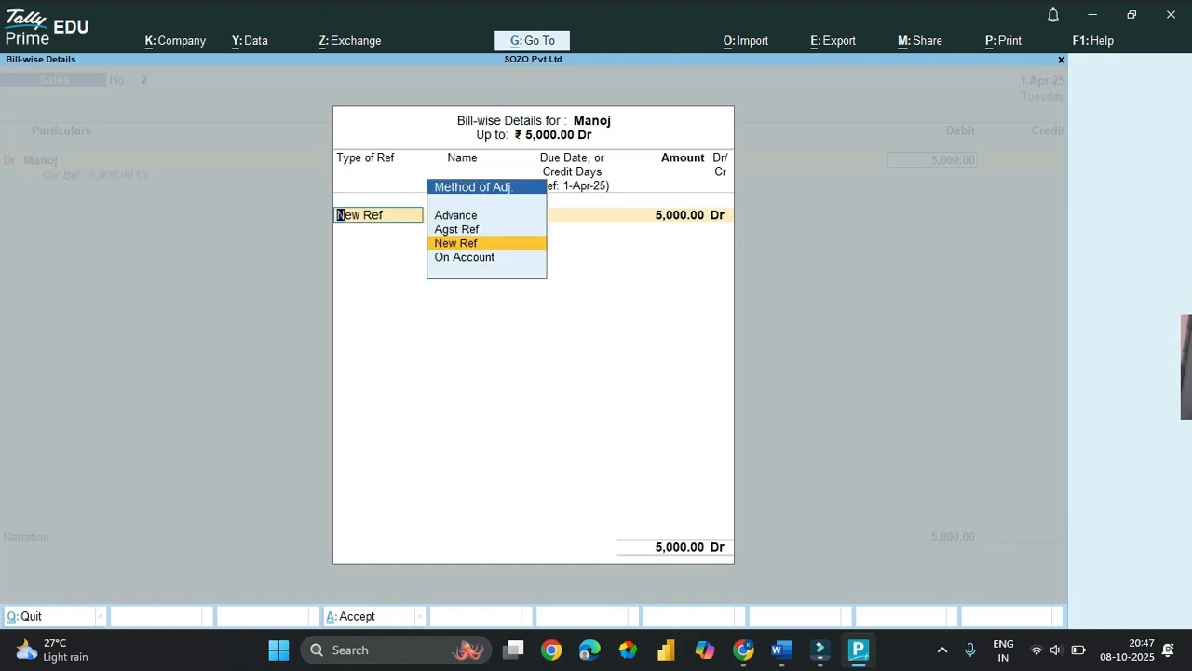
key("Down")
key("Return")
key("Return")
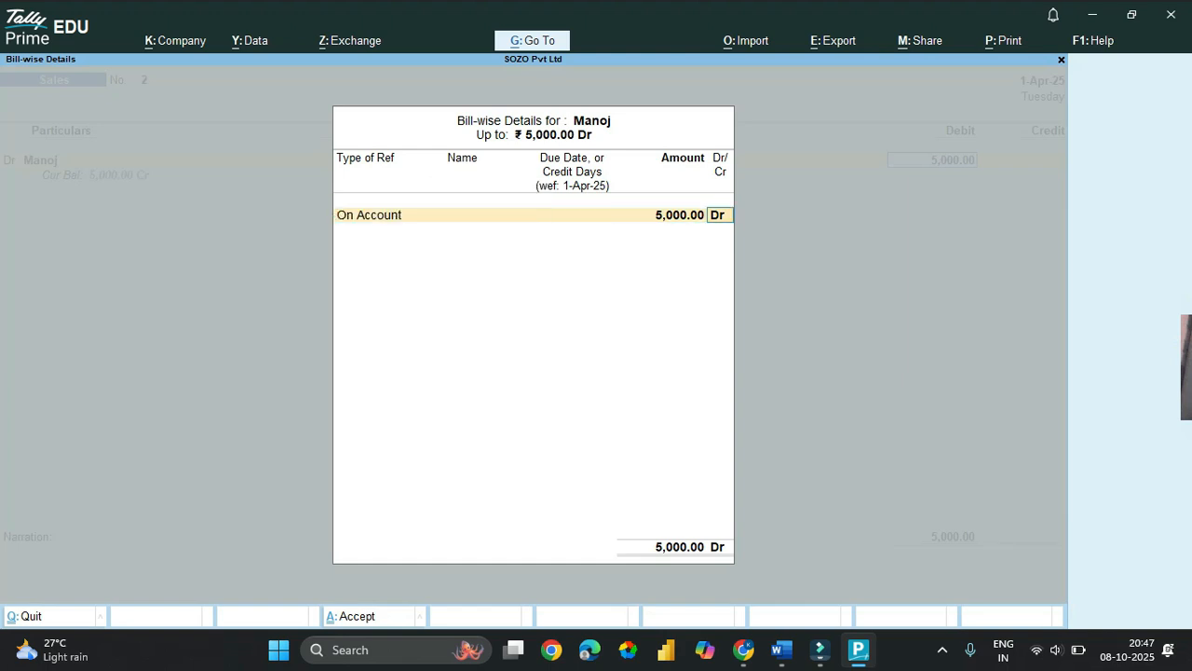
key("Return")
Credit the Sales ledger with 5,000, leave the narration blank, and save the credit sales voucher.
key("Return")
key("Return")
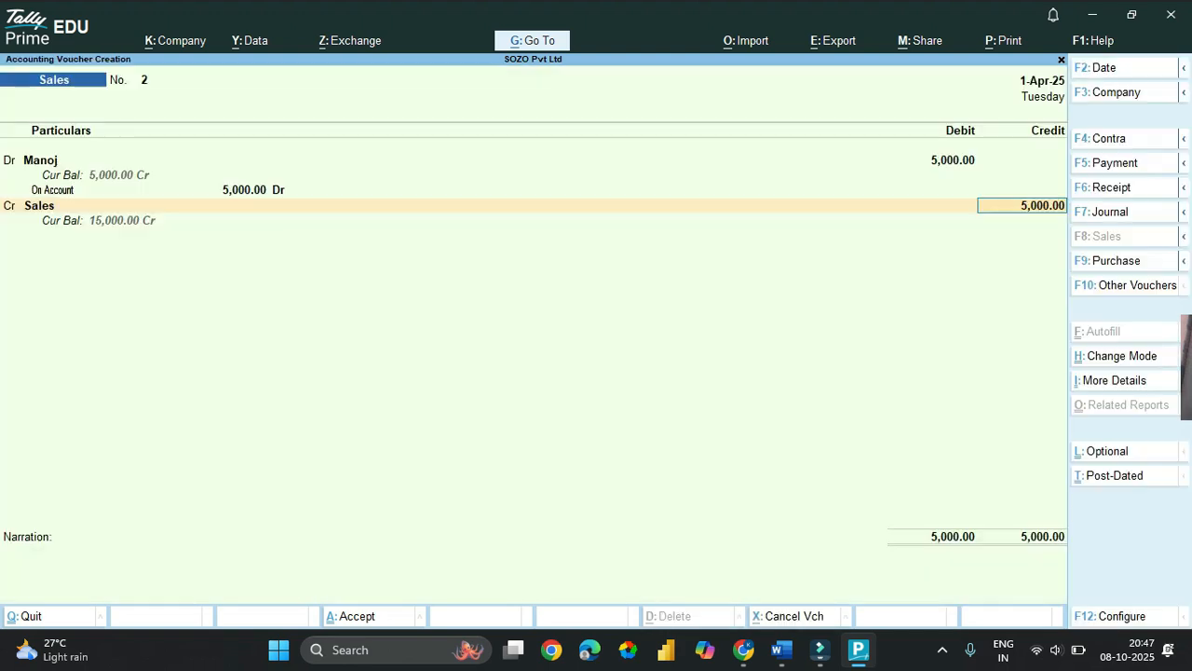
key("Return")
key("Return")
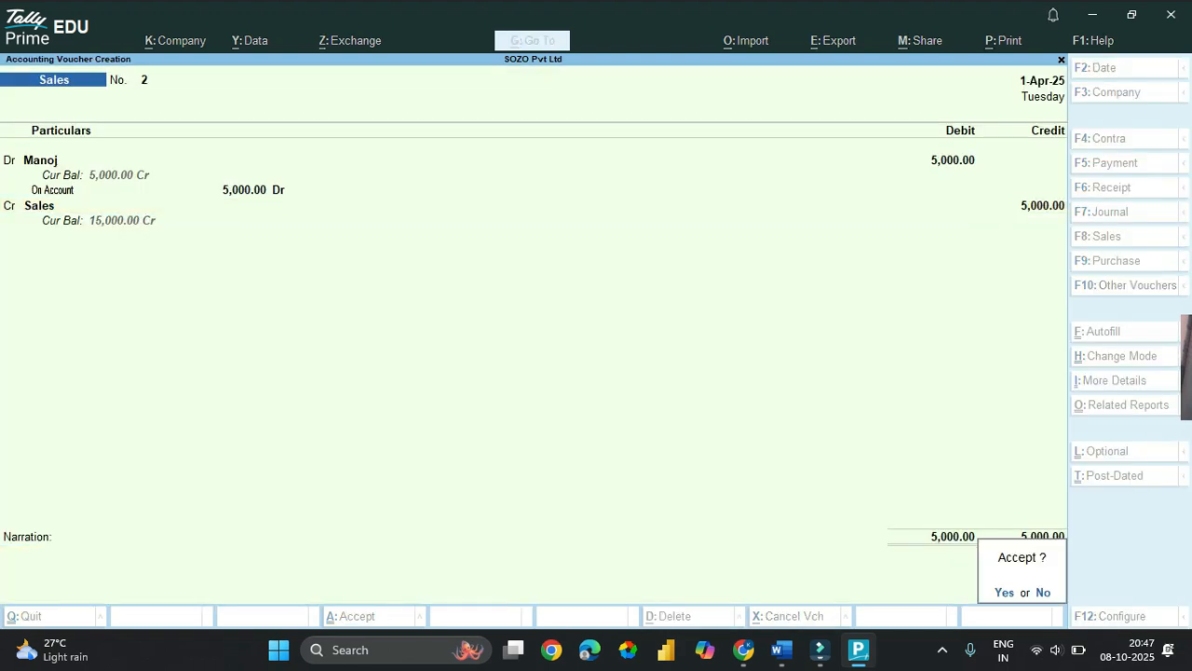